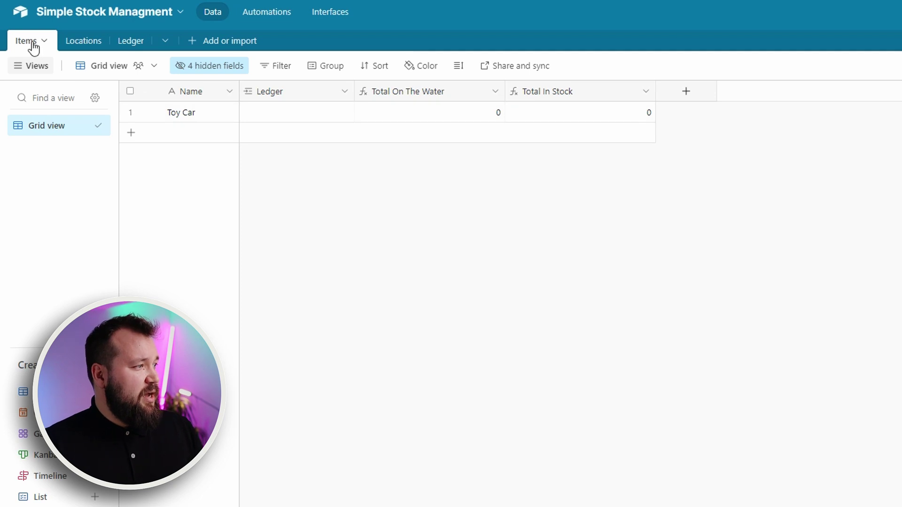
Look through the Locations and Ledger tables, and return to the Items table with the Toy Car record.
left_click(73, 42)
left_click(128, 43)
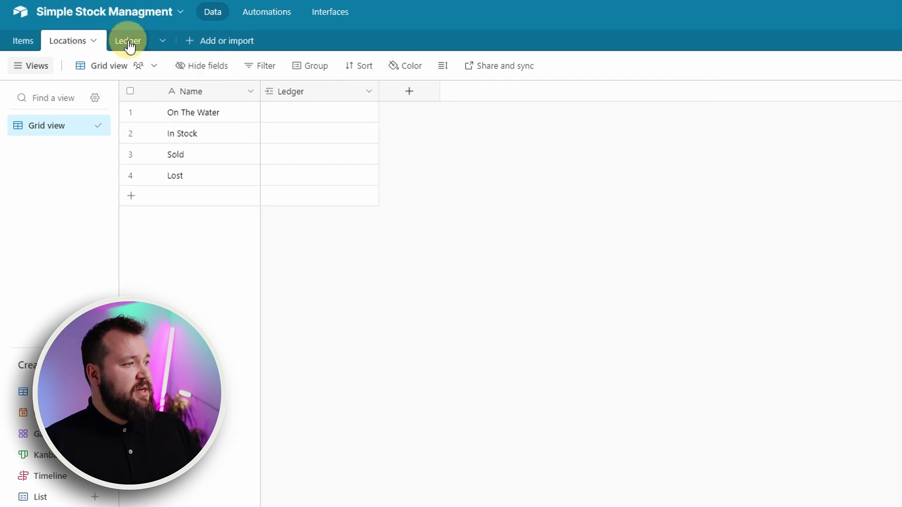
left_click(26, 42)
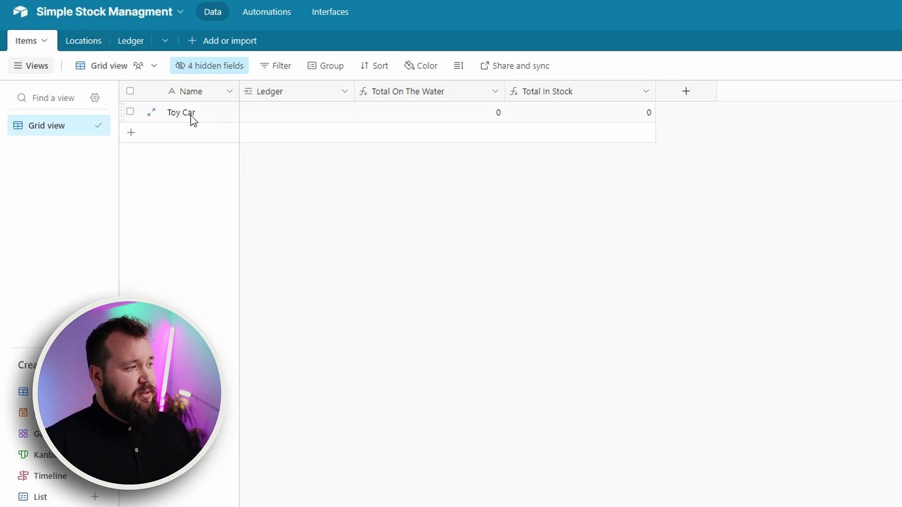
Add a record to the Ledger table linking the item Toy Car to the location On The Water.
left_click(129, 45)
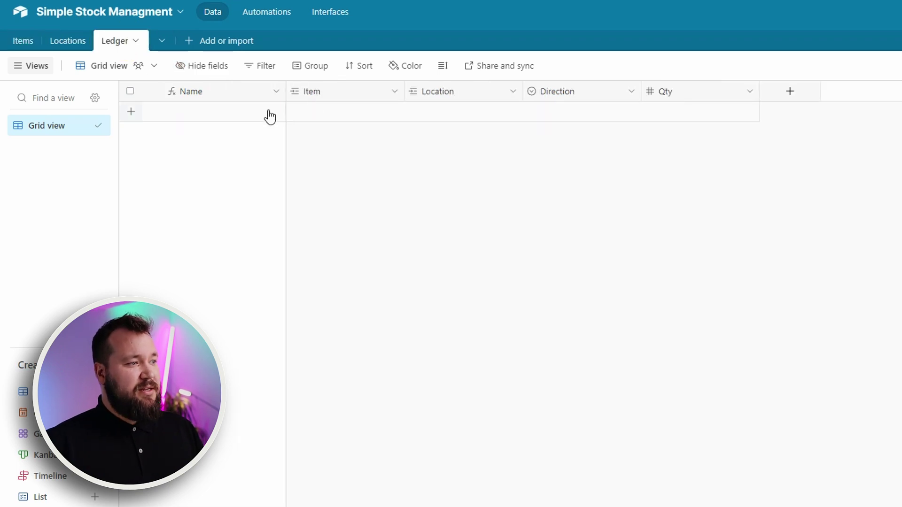
left_click(363, 119)
left_click(296, 115)
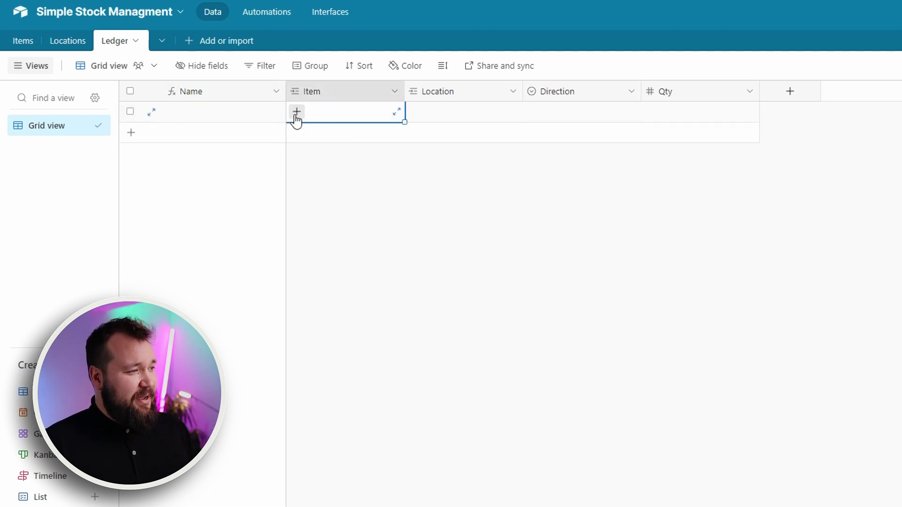
left_click(296, 115)
left_click(263, 82)
left_click(437, 115)
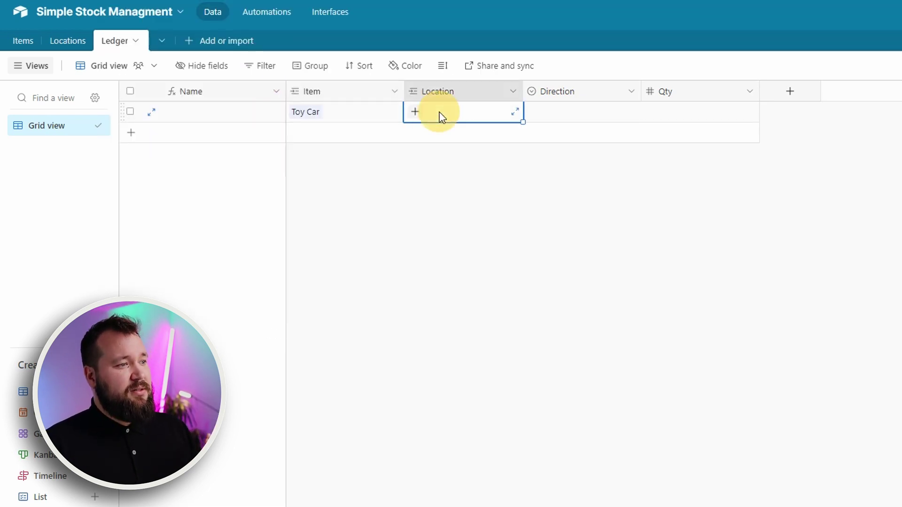
left_click(420, 115)
left_click(389, 86)
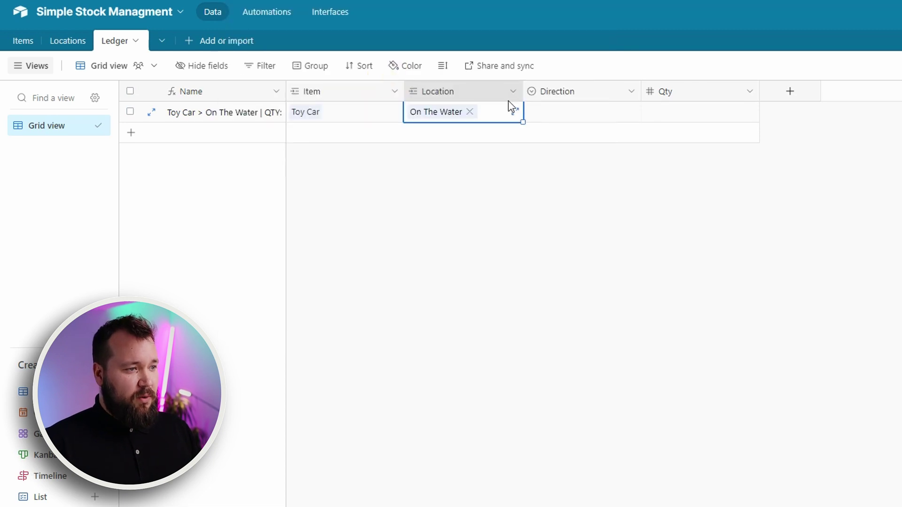
Set the first ledger record's Direction to ADD and its Qty to 10.
left_click(567, 119)
left_click(570, 119)
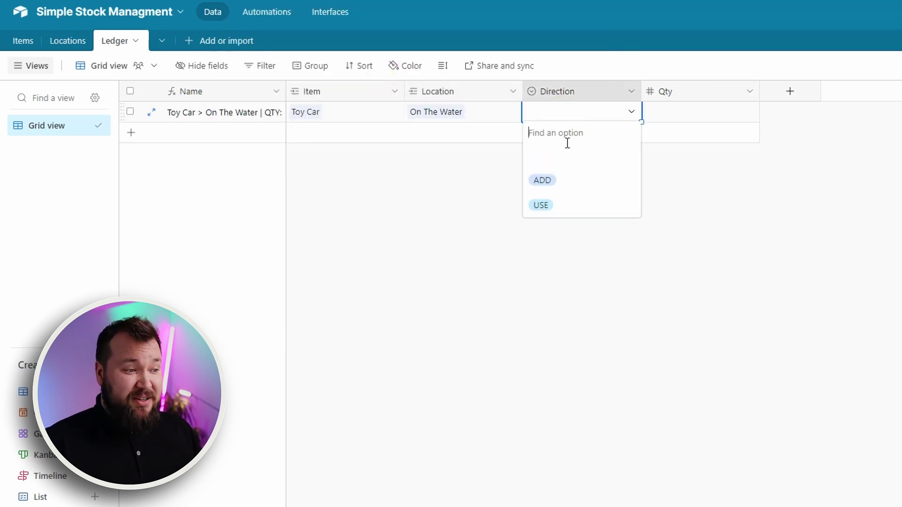
left_click(562, 179)
left_click(692, 113)
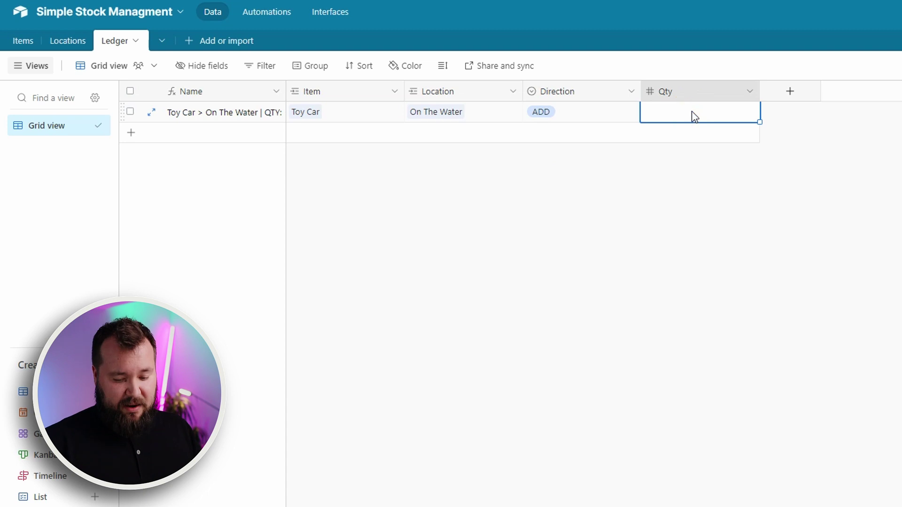
type("10")
left_click(637, 244)
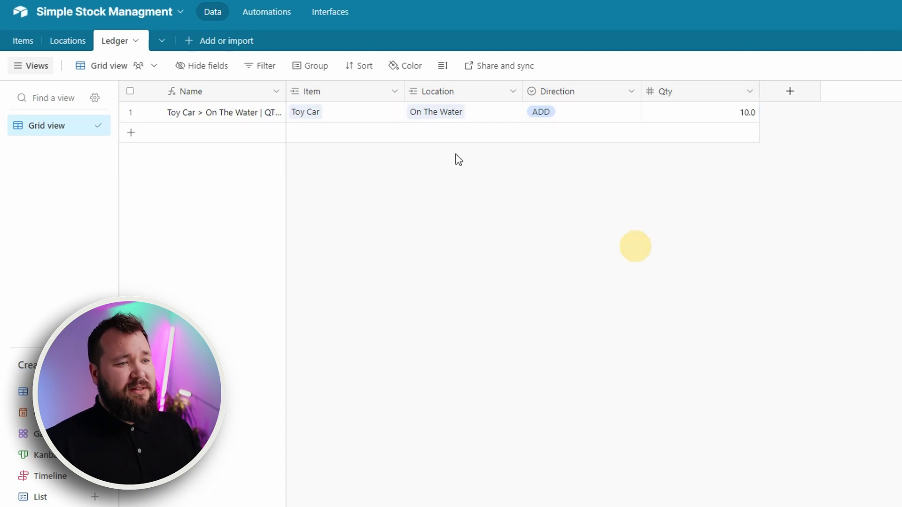
Review the ledger record's item, location and direction, and check Toy Car's Total On The Water in the Items table.
left_click(354, 109)
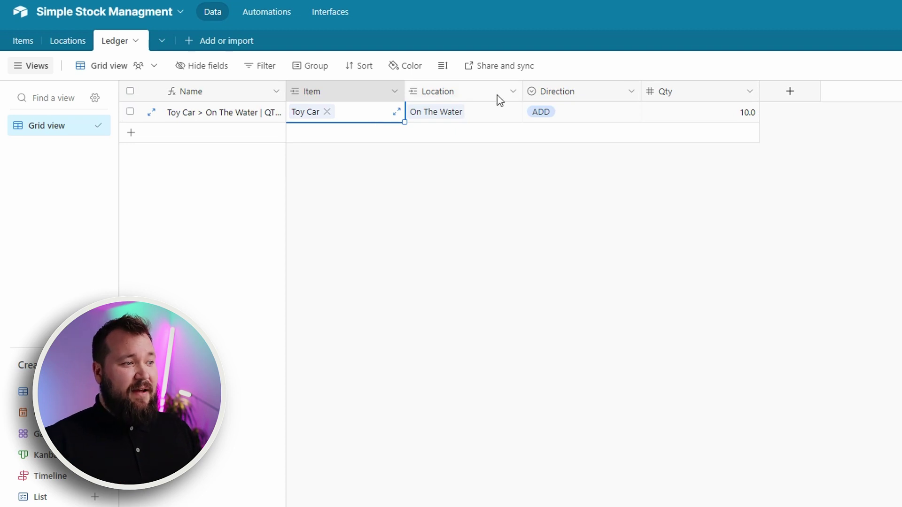
left_click(500, 112)
left_click(595, 113)
left_click(479, 109)
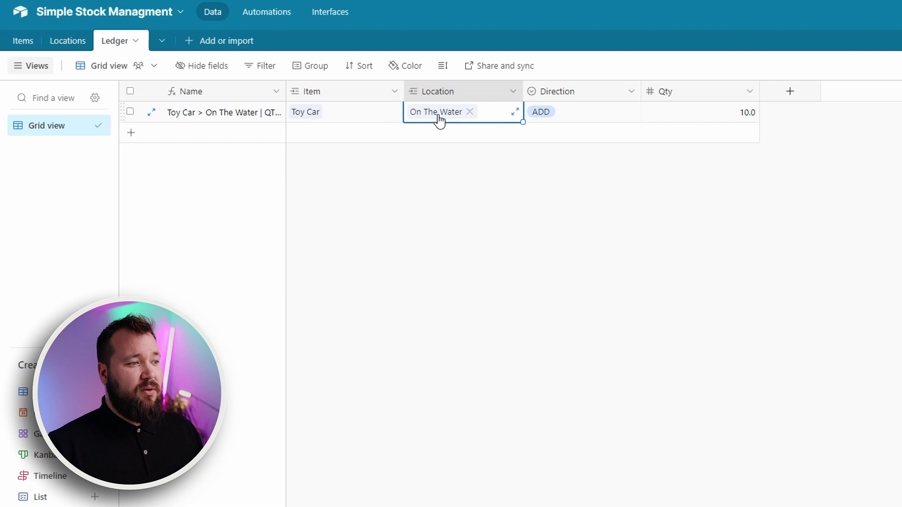
left_click(20, 42)
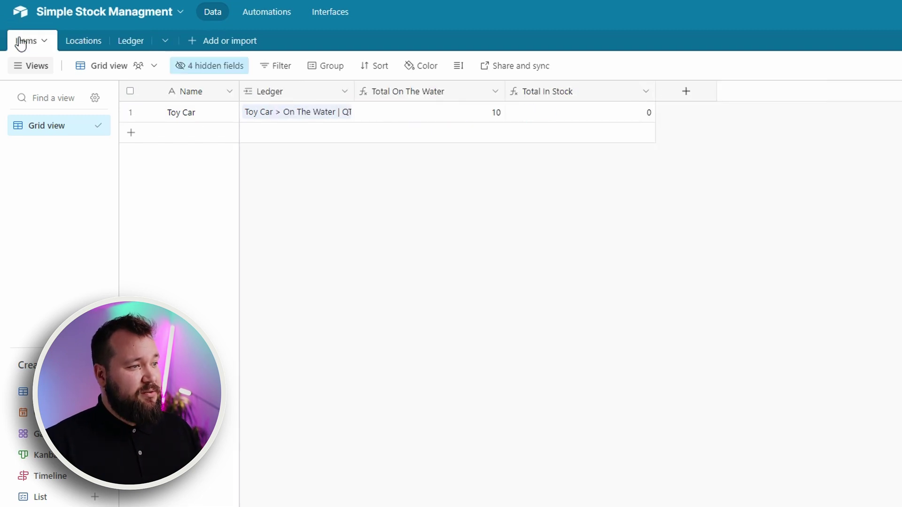
left_click(464, 115)
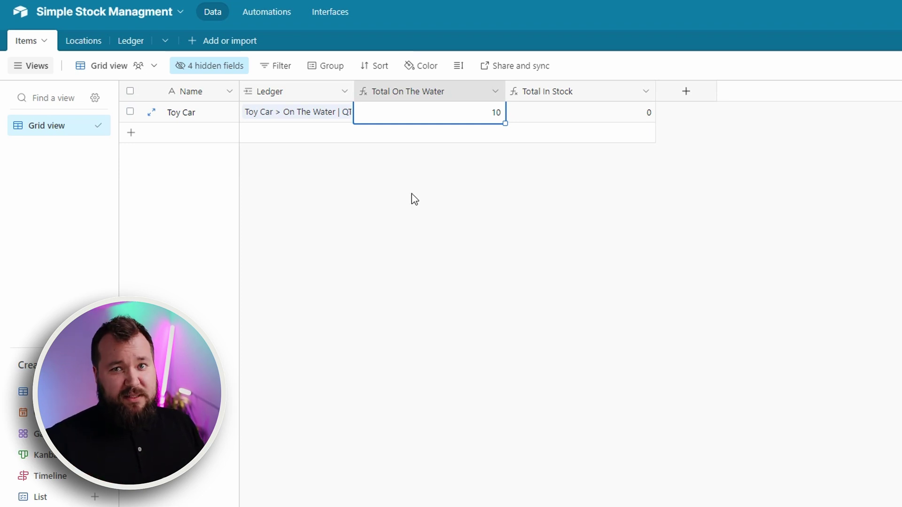
Add a second Ledger record linking the item Toy Car to the location On The Water.
left_click(121, 40)
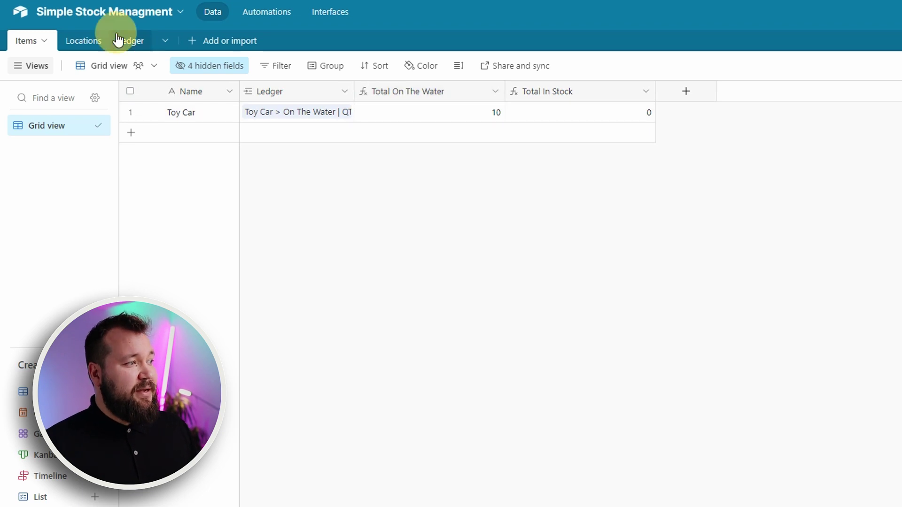
left_click(240, 132)
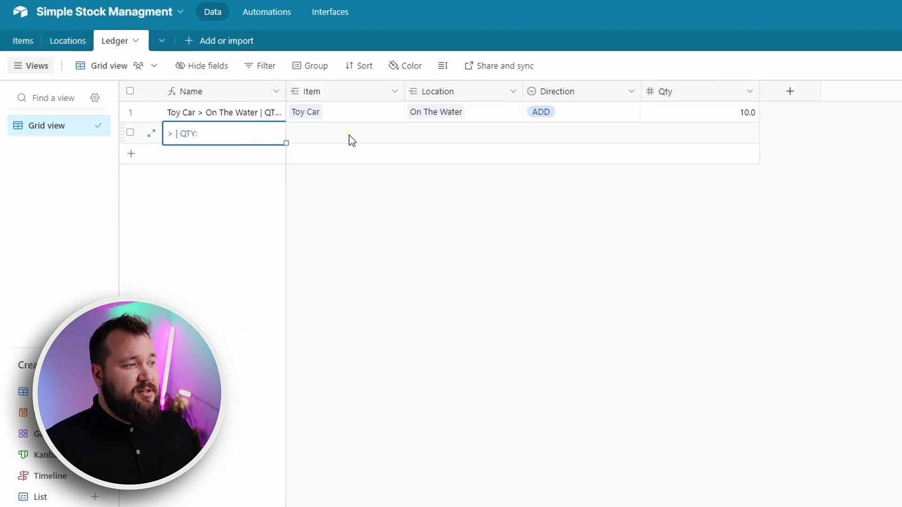
left_click(348, 134)
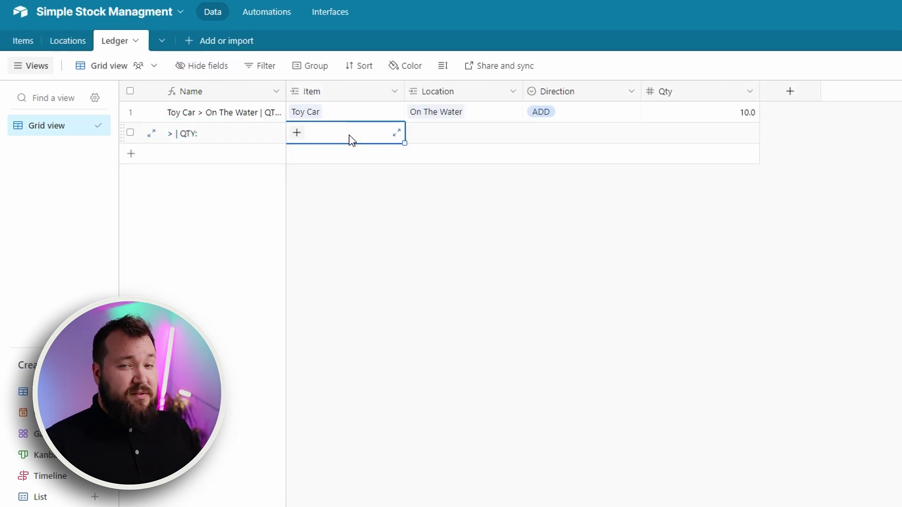
left_click(296, 134)
left_click(285, 96)
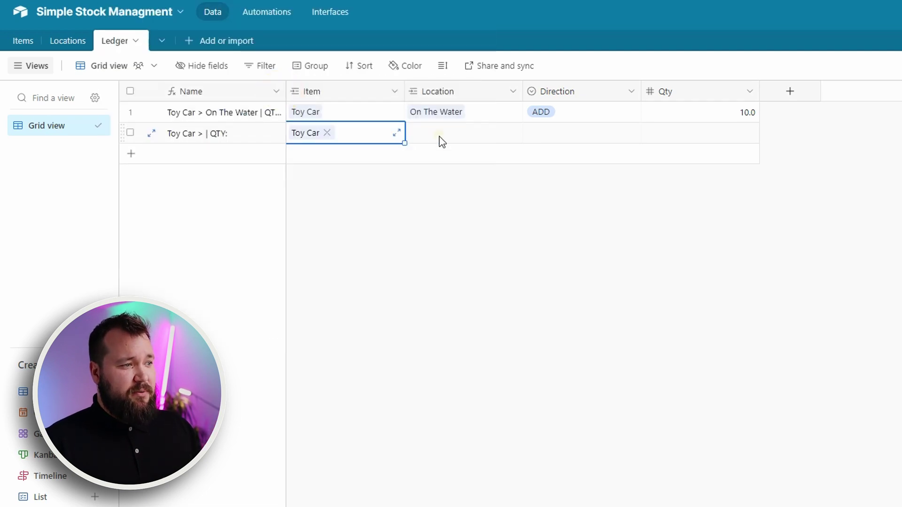
left_click(428, 138)
left_click(411, 135)
left_click(284, 96)
Set the second ledger record's Direction to USE and its Qty to 5.
left_click(581, 133)
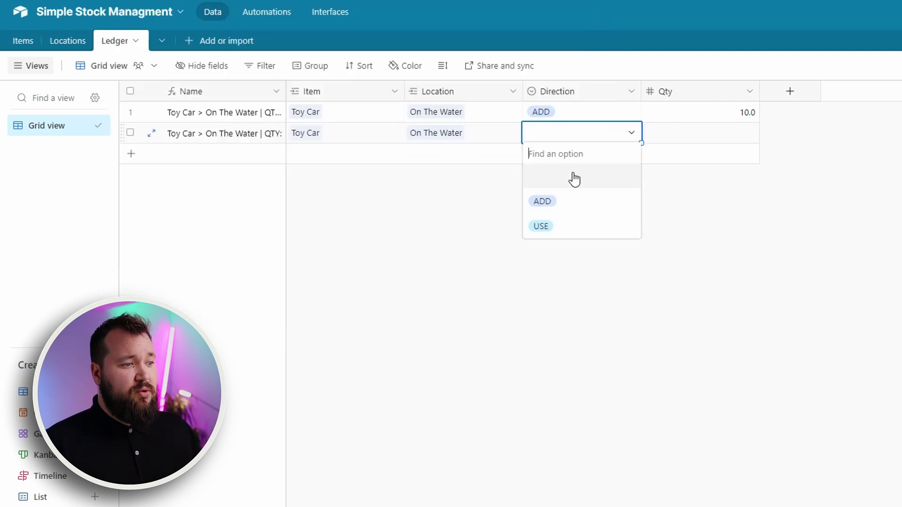
left_click(565, 217)
key("Tab")
type("5")
left_click(621, 329)
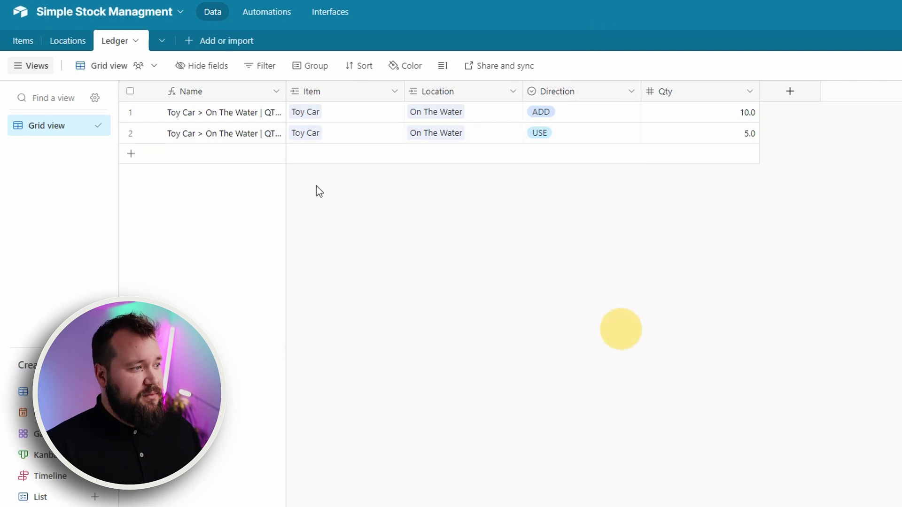
Add a third Ledger record for Toy Car at the location In Stock, with Direction ADD and Qty 5.
left_click(244, 154)
left_click(346, 157)
left_click(296, 155)
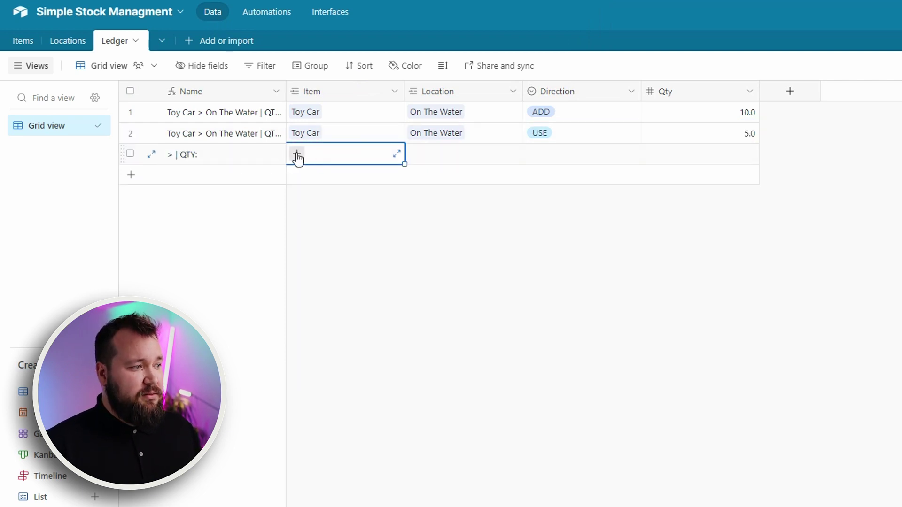
left_click(465, 157)
left_click(421, 156)
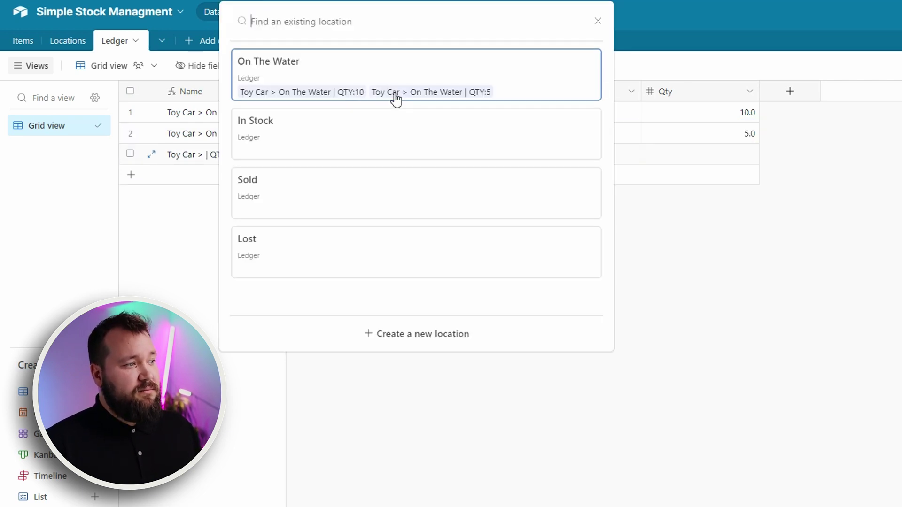
left_click(366, 135)
left_click(582, 159)
Check Toy Car's on-the-water and in-stock totals in the Items table, and widen the Ledger field to show all linked records.
left_click(21, 38)
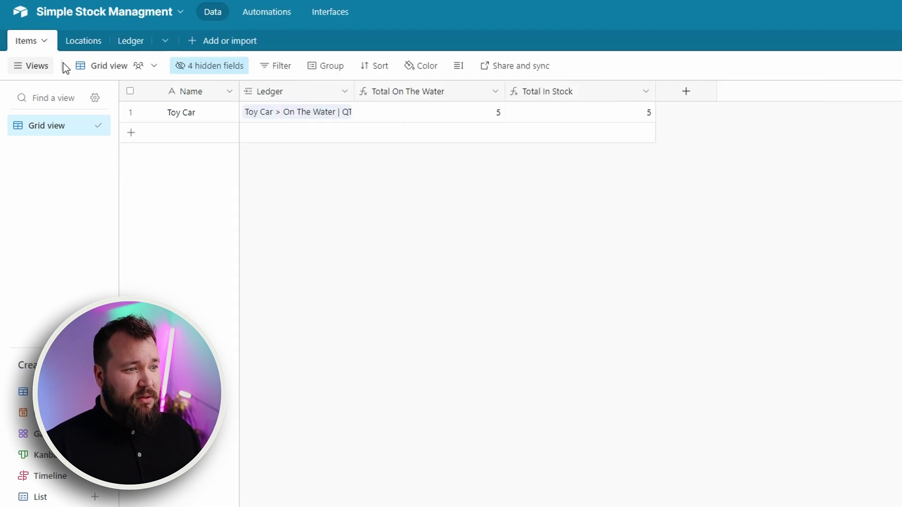
left_click(435, 114)
left_click(550, 117)
left_click(438, 114)
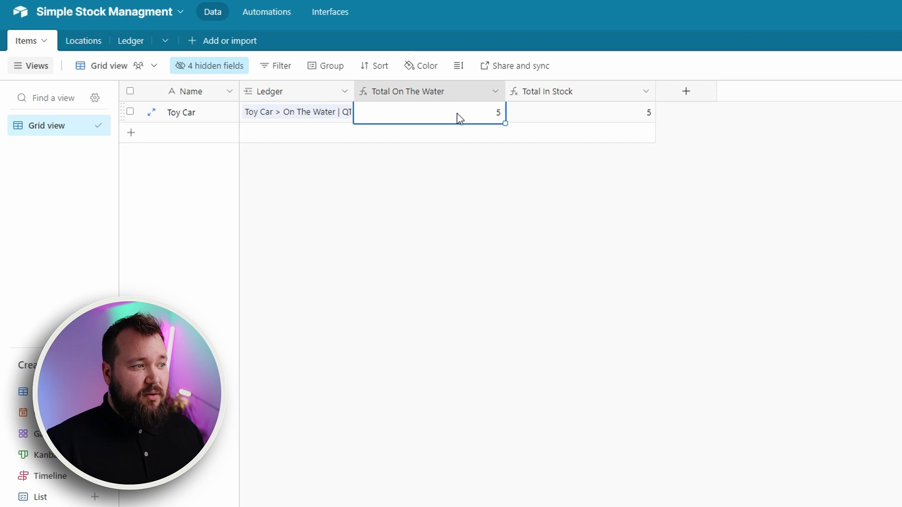
left_click(640, 118)
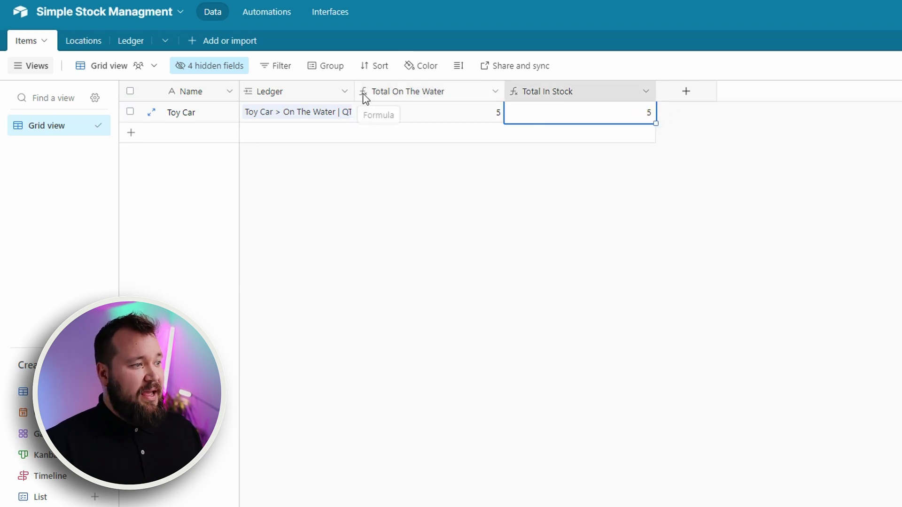
left_click_drag(354, 92, 665, 117)
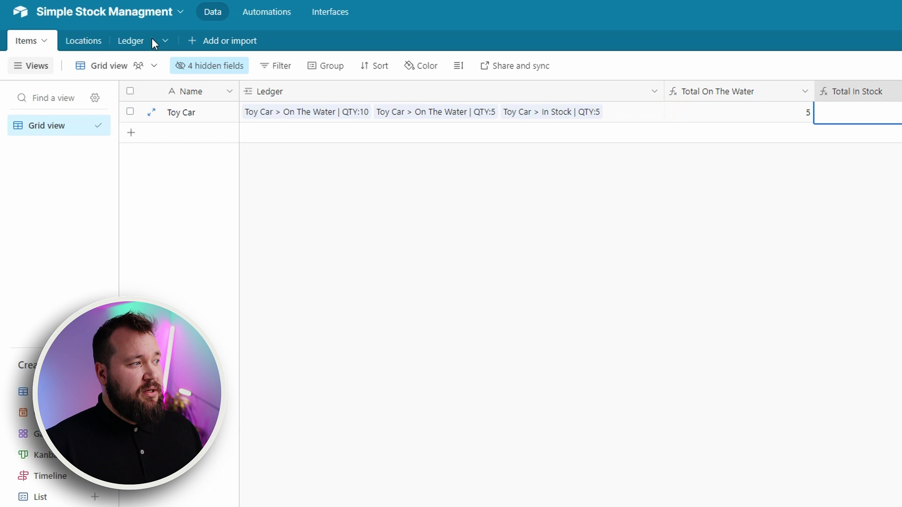
Group the records in the Ledger table by the Item field.
left_click(126, 43)
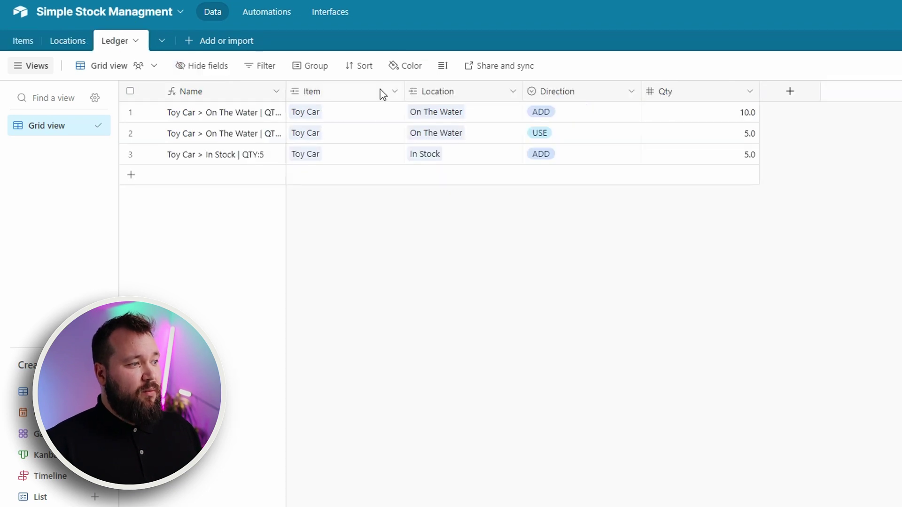
right_click(380, 90)
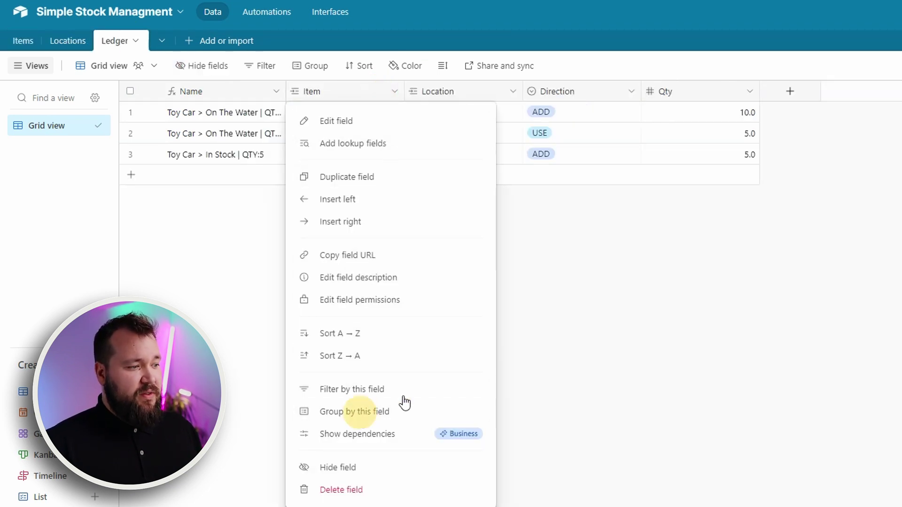
key("Return")
left_click(650, 318)
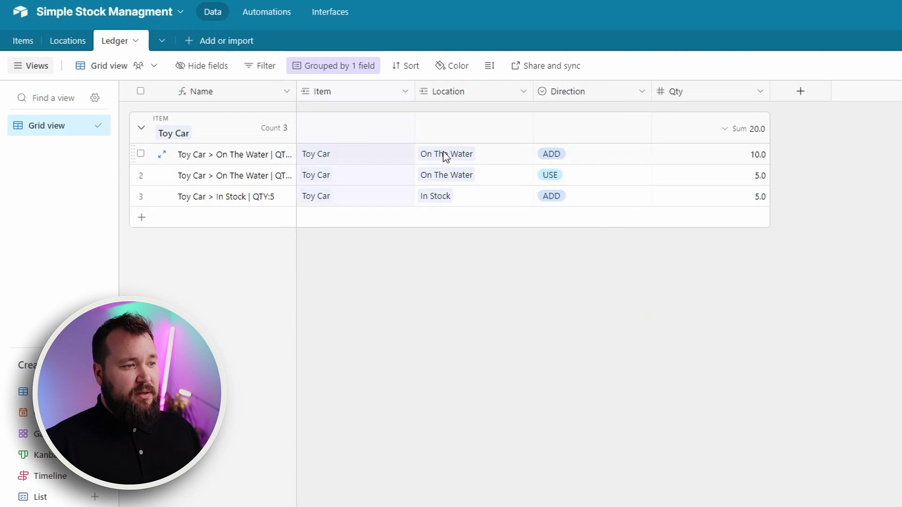
Examine the location, direction and quantity of each record in the Toy Car group of the ledger.
left_click(731, 155)
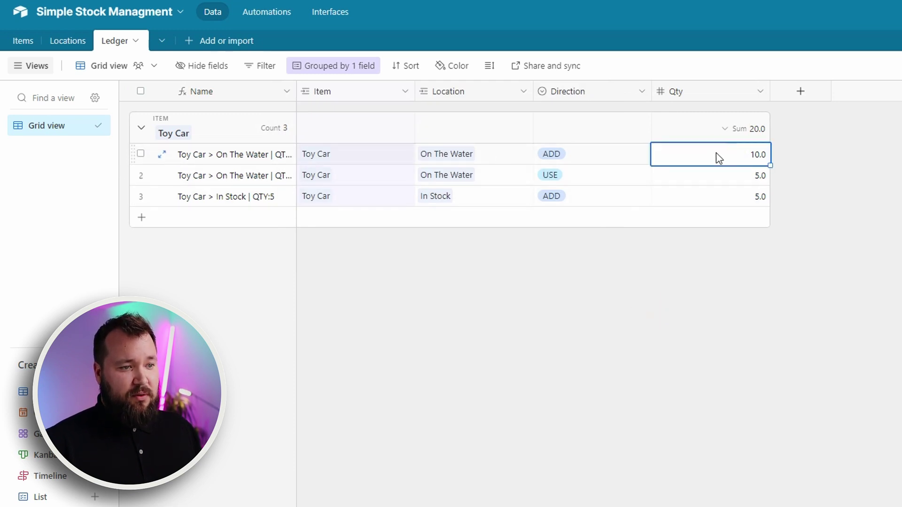
left_click(504, 155)
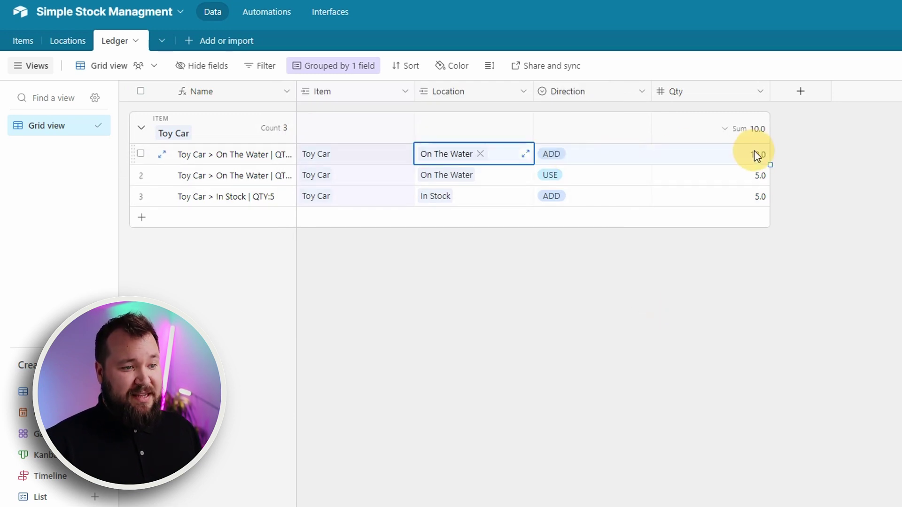
left_click(746, 177)
left_click(590, 179)
left_click(741, 196)
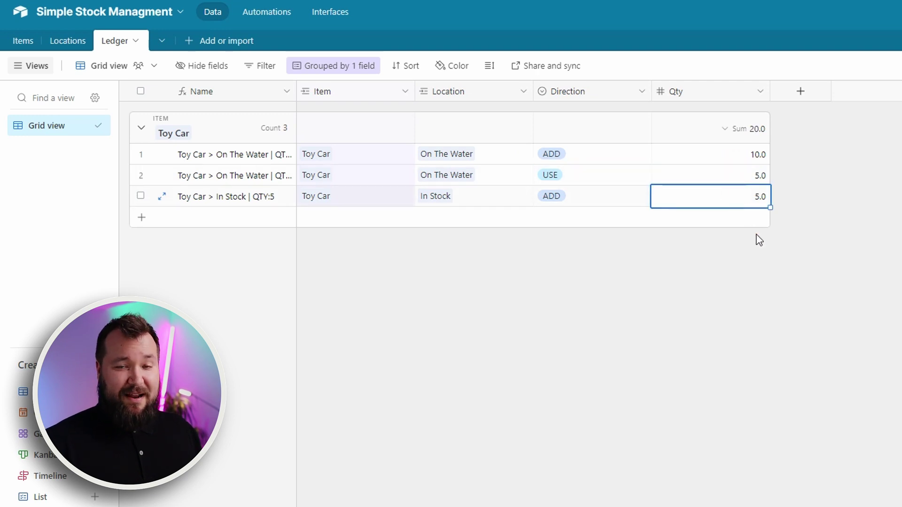
left_click(459, 202)
left_click(578, 334)
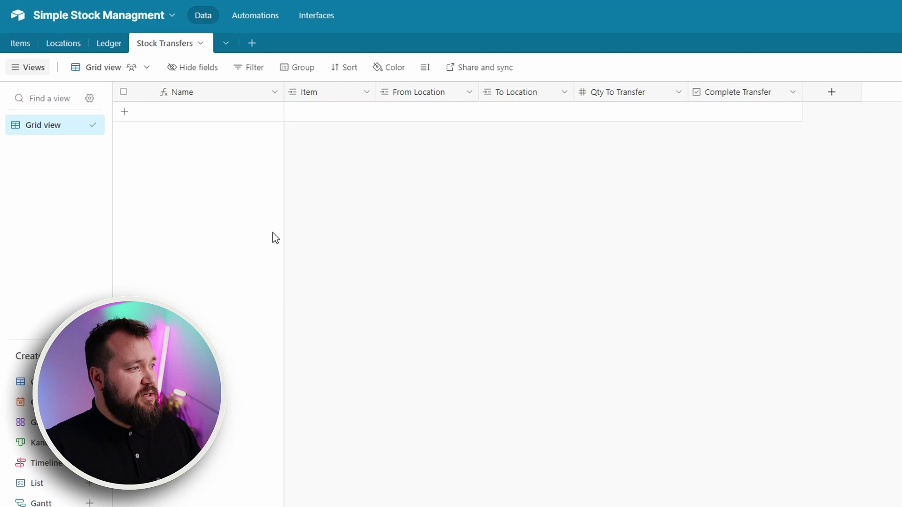
Add a Stock Transfers record for Toy Car from the location On The Water to In Stock.
left_click(238, 117)
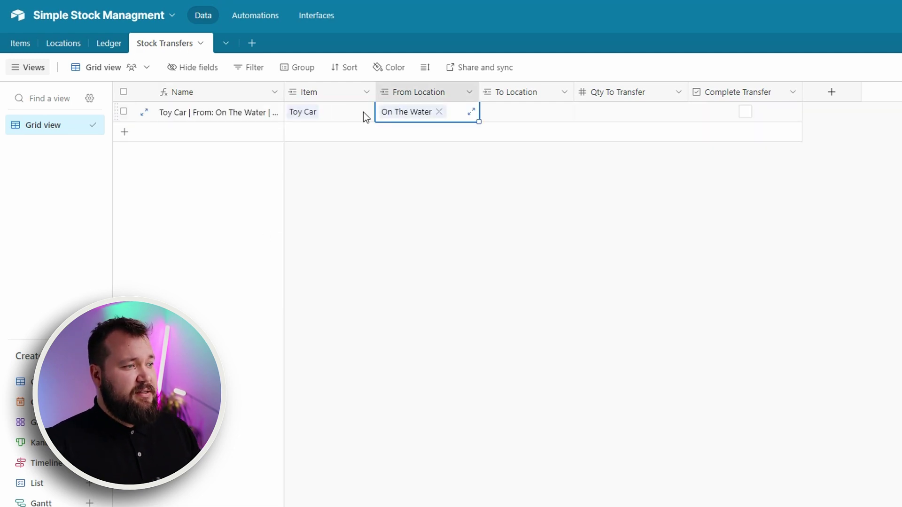
left_click(361, 115)
left_click(460, 117)
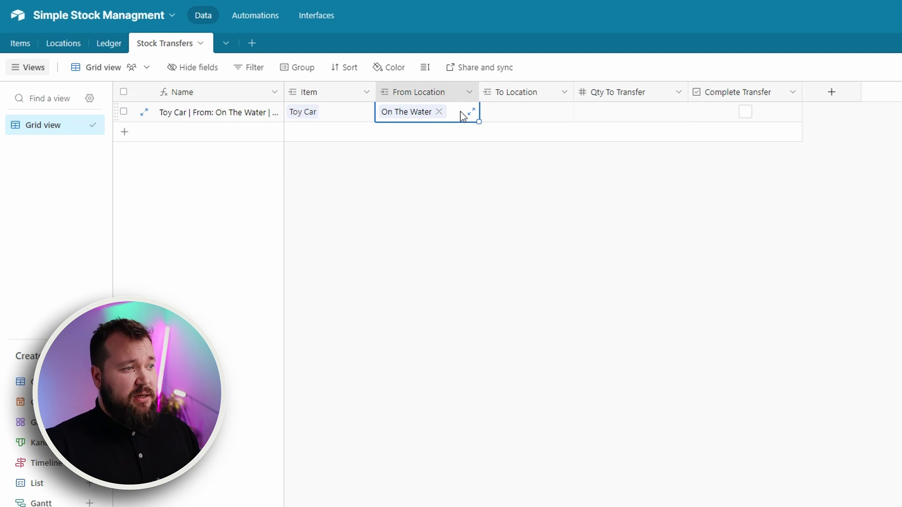
left_click(542, 114)
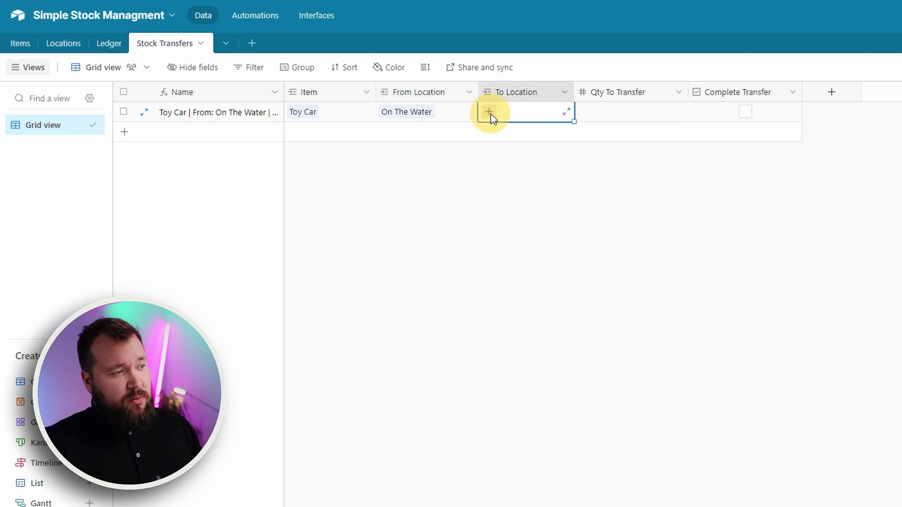
left_click(488, 111)
left_click(404, 126)
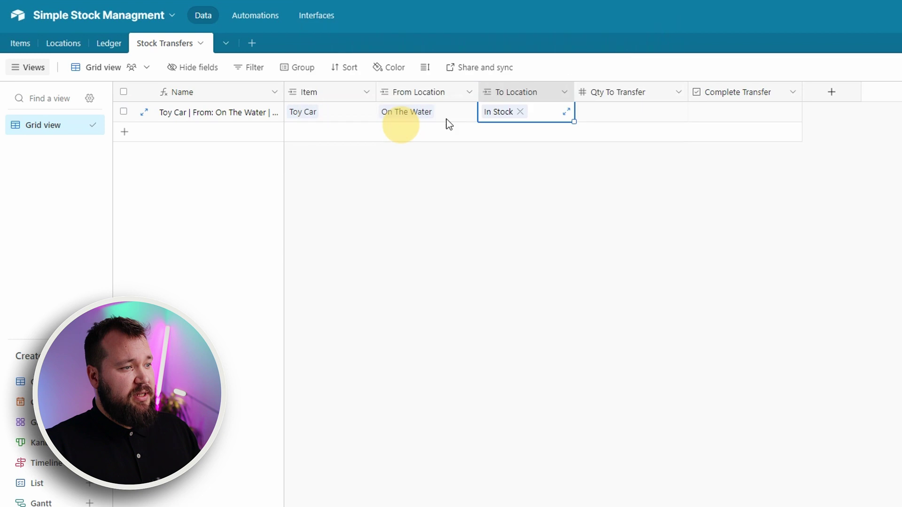
Set the Toy Car transfer's quantity to 5 and mark the transfer as complete.
left_click(607, 114)
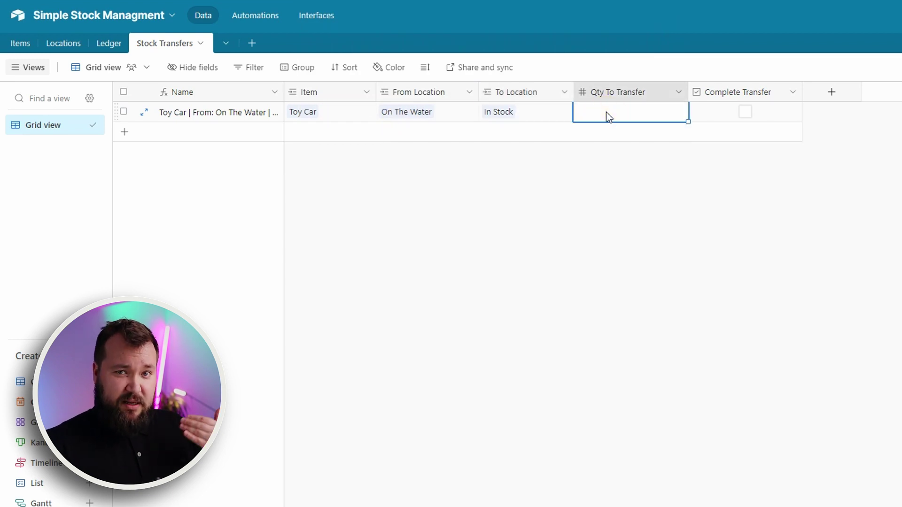
type("5")
left_click(675, 234)
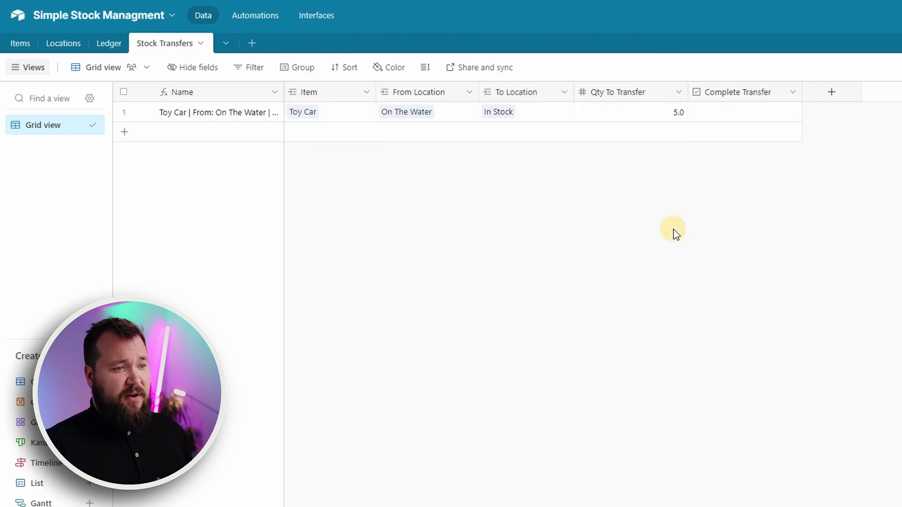
left_click(746, 114)
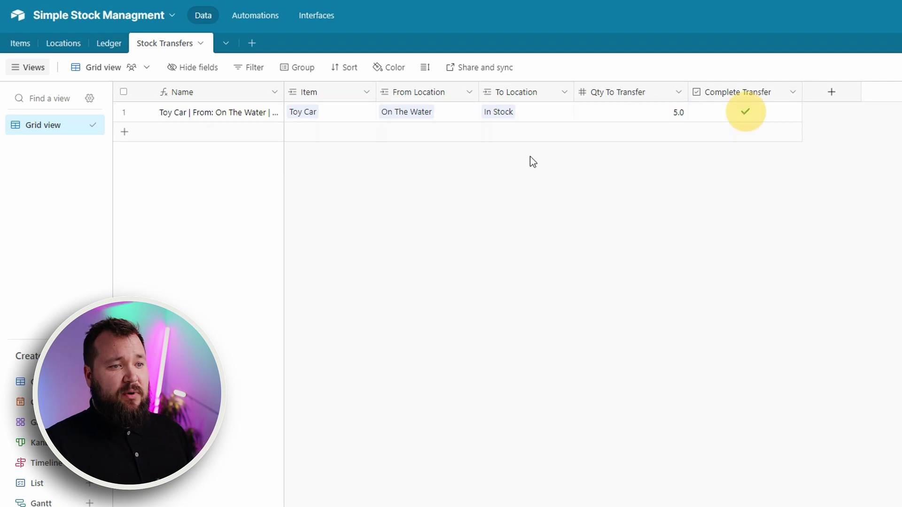
Check the Toy Car entries in the Ledger table and its on-the-water and in-stock totals in the Items table.
left_click(108, 43)
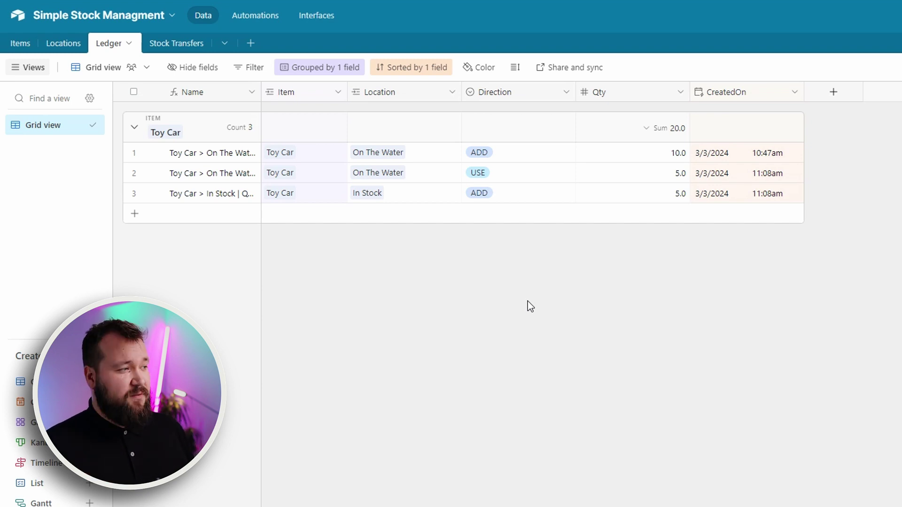
left_click(21, 43)
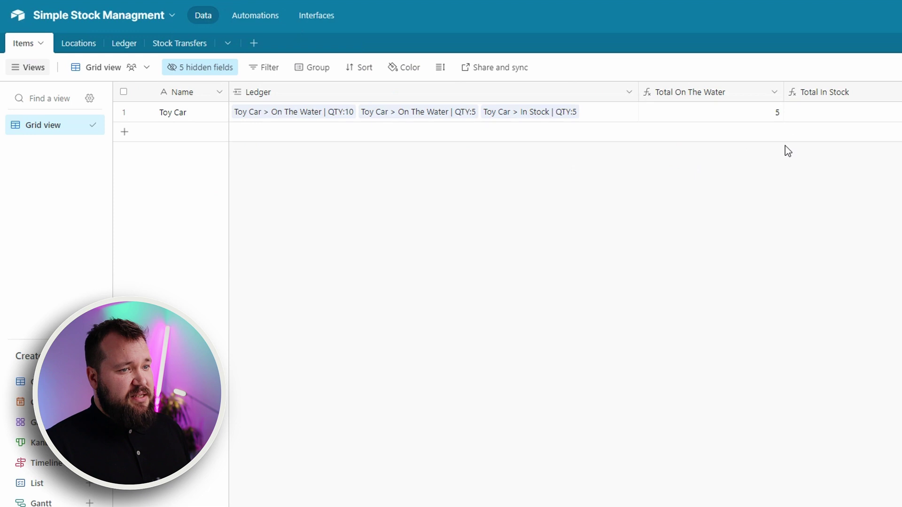
left_click(737, 113)
left_click(825, 117)
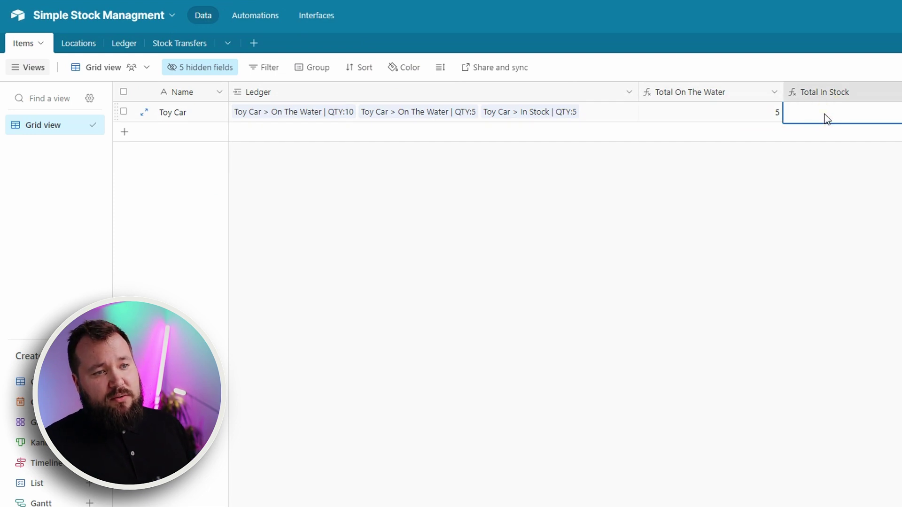
left_click(642, 364)
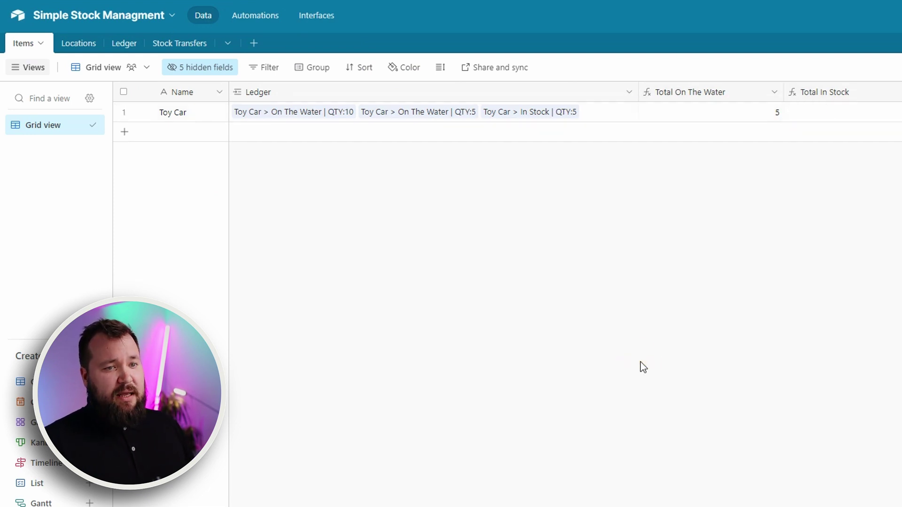
Examine the Stock Transfer automation's trigger, its From Location ID conditions and the field settings of its three Ledger record-creation actions.
left_click(255, 15)
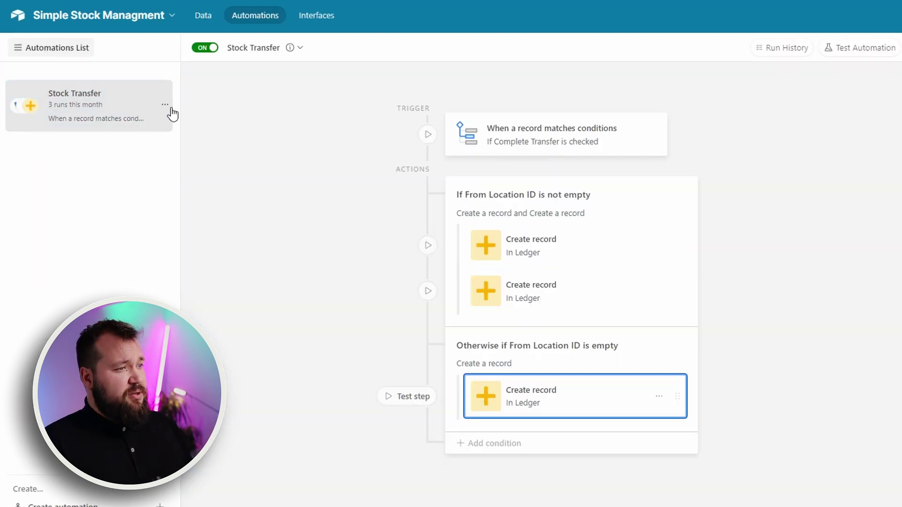
left_click(223, 152)
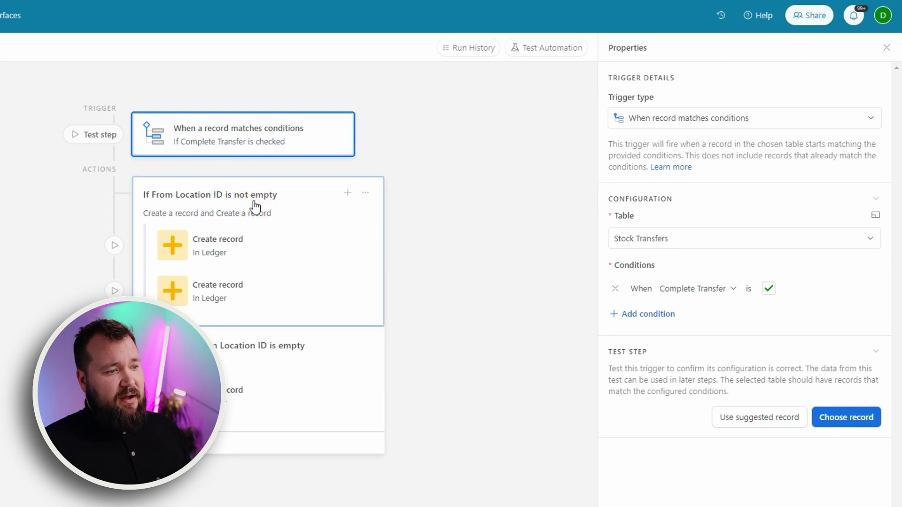
left_click(260, 228)
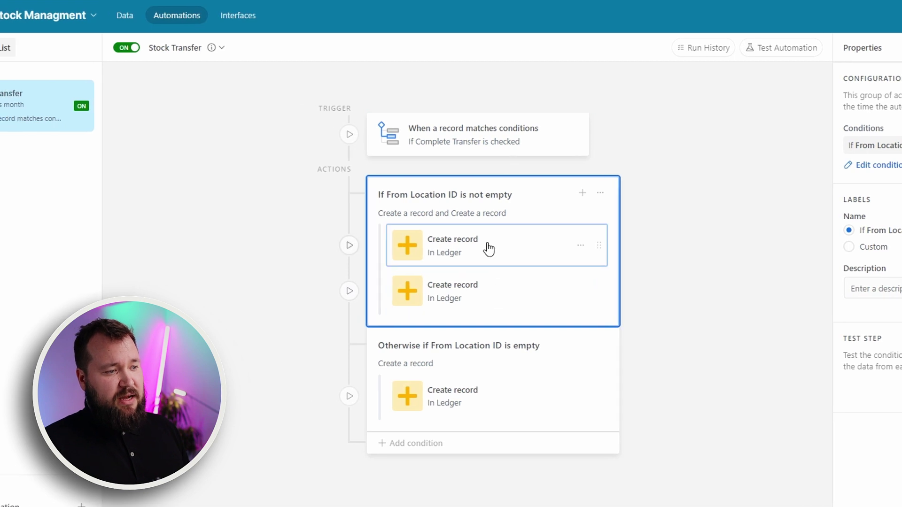
left_click(487, 247)
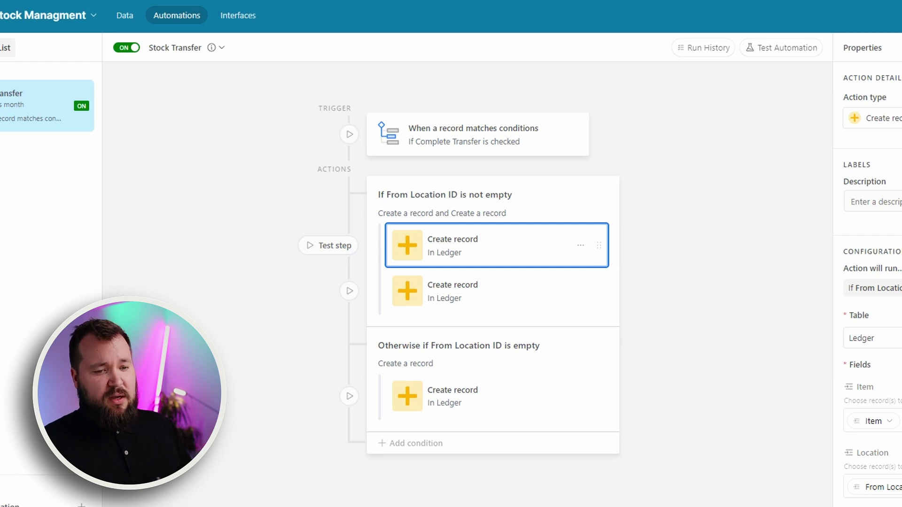
scroll(868, 282, "down", 4)
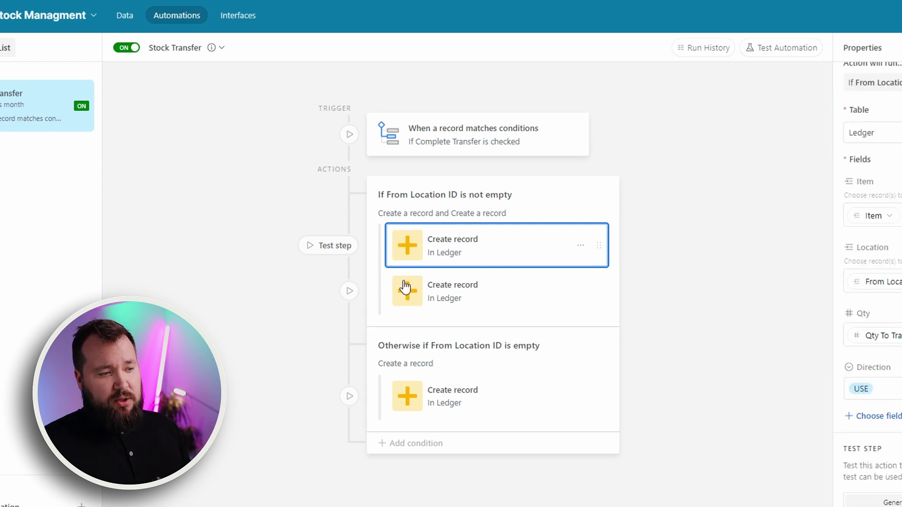
left_click(466, 288)
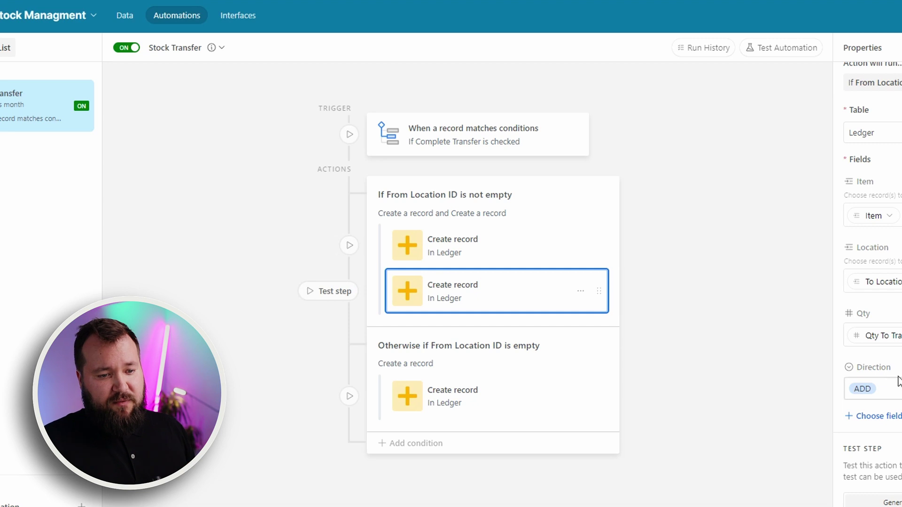
left_click(498, 400)
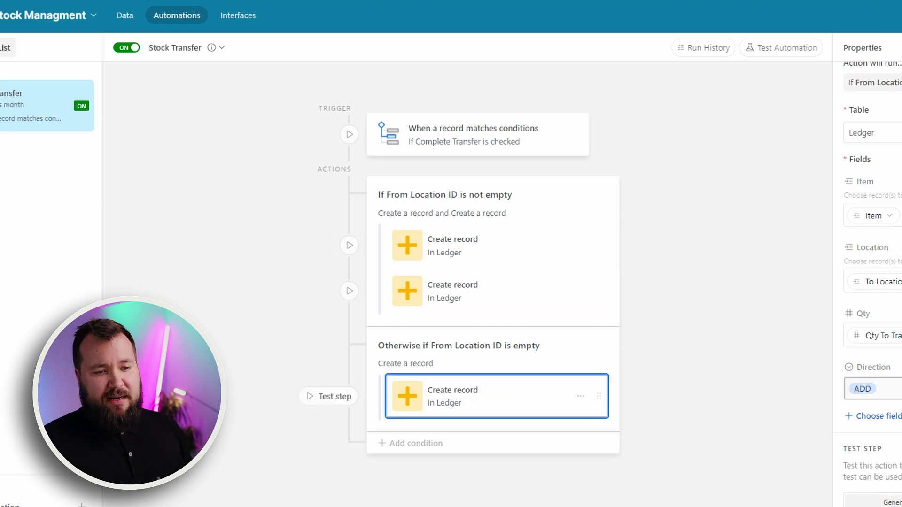
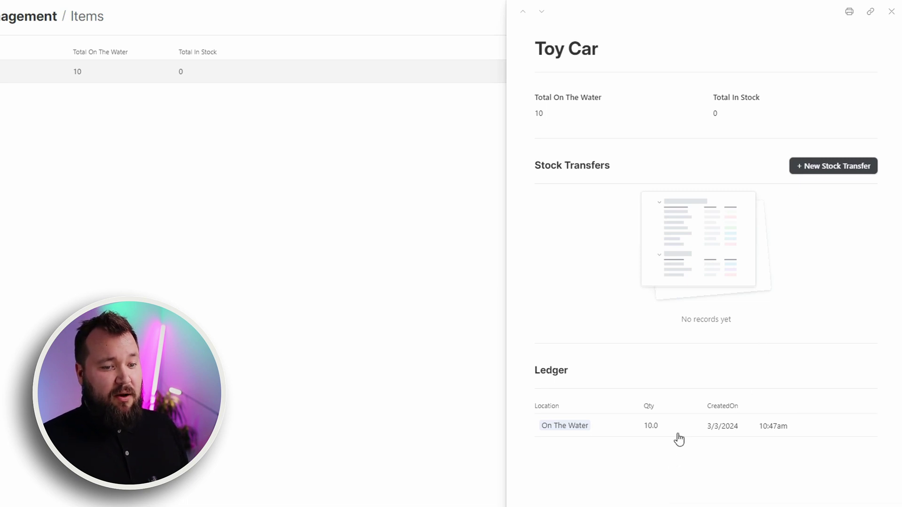
Review the Toy Car ADD entry on the interface's Ledger page and the item's totals on the Items page.
left_click(69, 113)
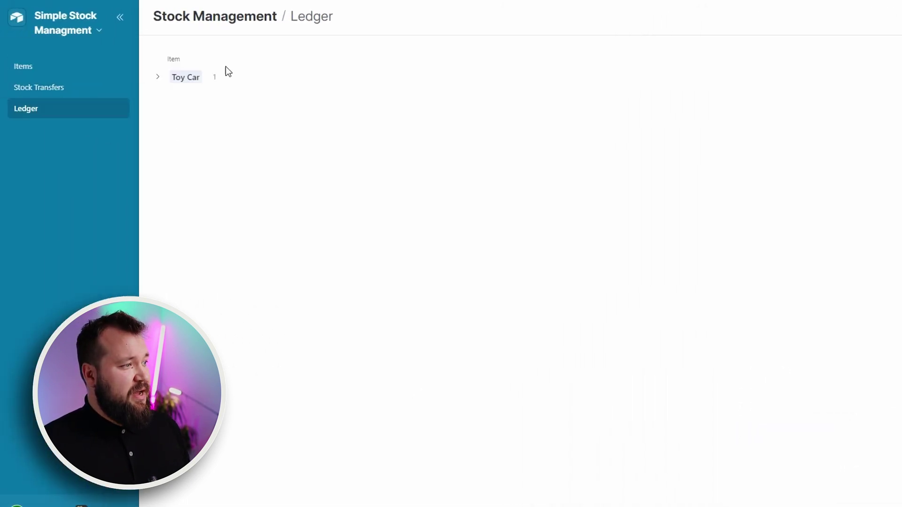
left_click(158, 79)
left_click(209, 117)
left_click(459, 172)
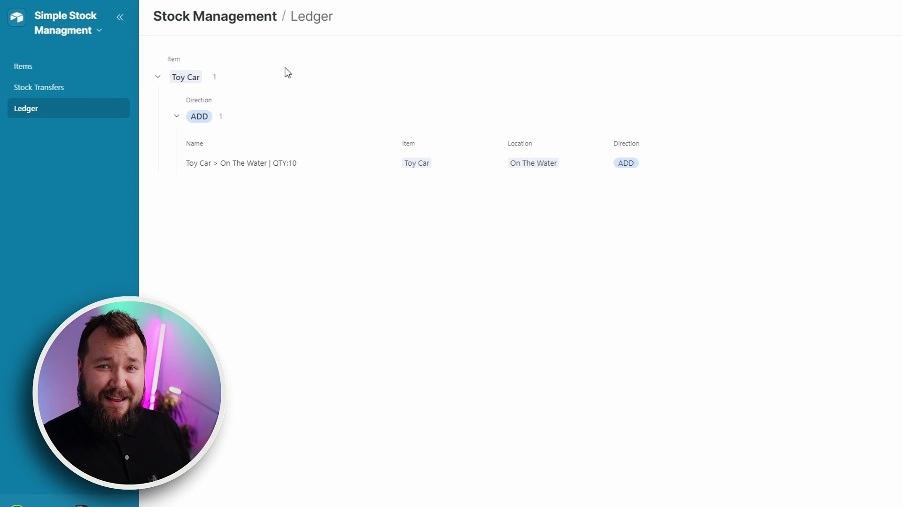
left_click(55, 66)
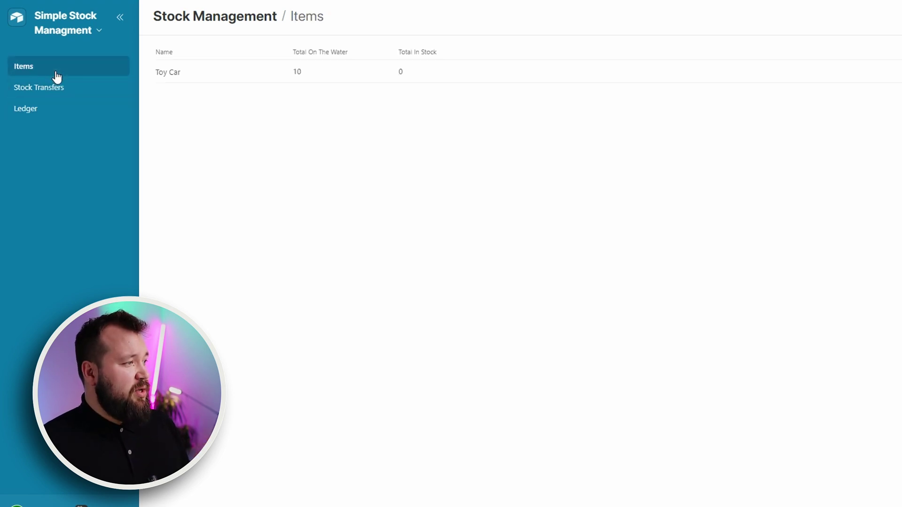
mouse_move(235, 87)
Start a new stock transfer on the interface's Stock Transfers page for Toy Car, with On The Water as From Location.
left_click(73, 86)
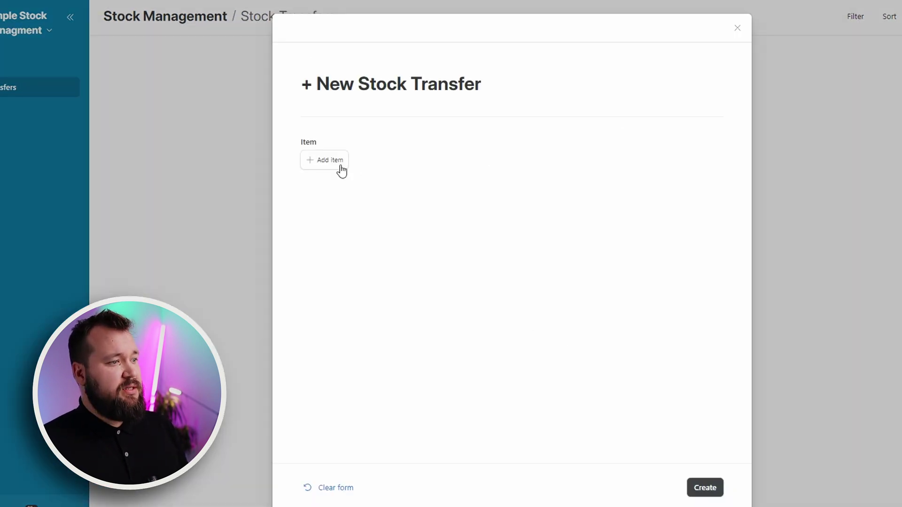
left_click(323, 166)
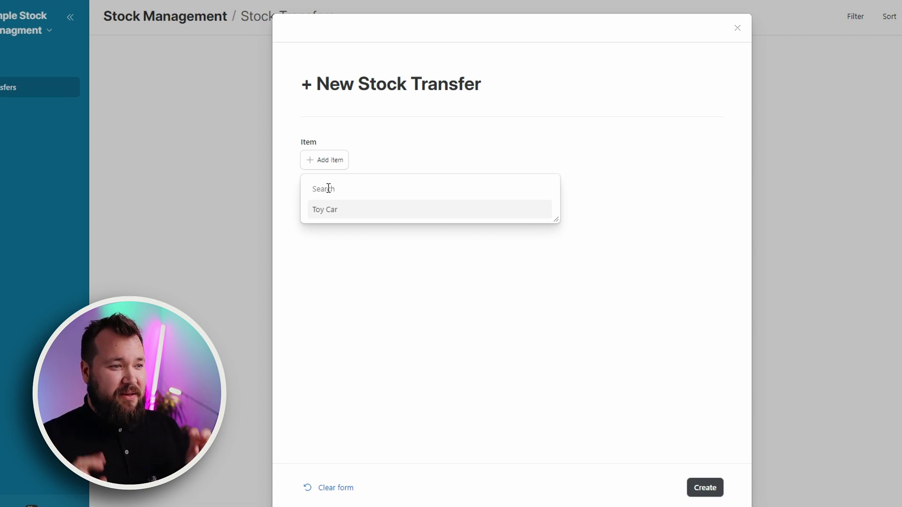
left_click(312, 167)
left_click(324, 165)
left_click(338, 207)
triple_click(362, 195)
left_click(341, 217)
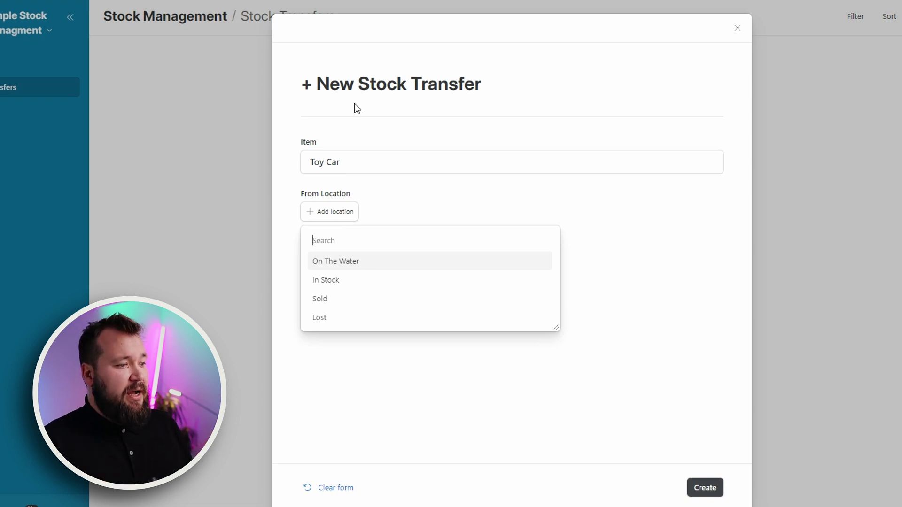
left_click(370, 263)
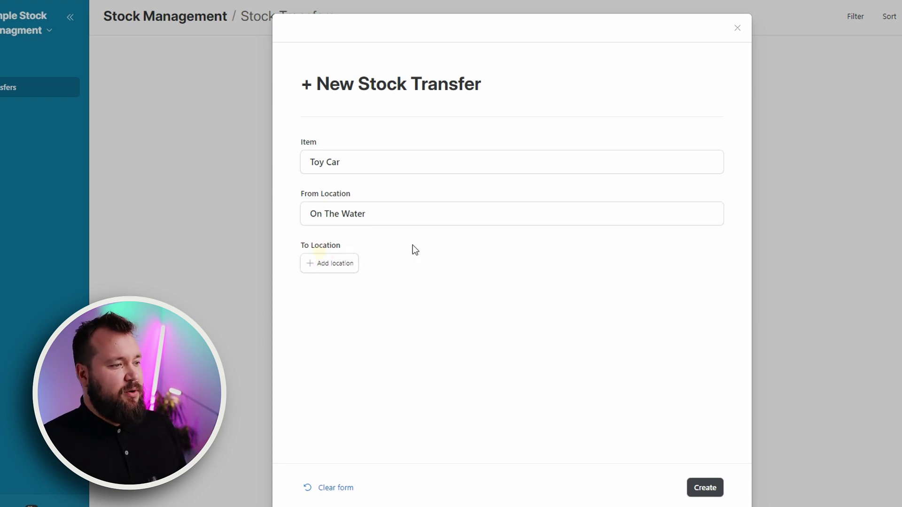
Set the transfer's To Location to In Stock and its quantity to 5, mark it complete and create the record.
left_click(346, 264)
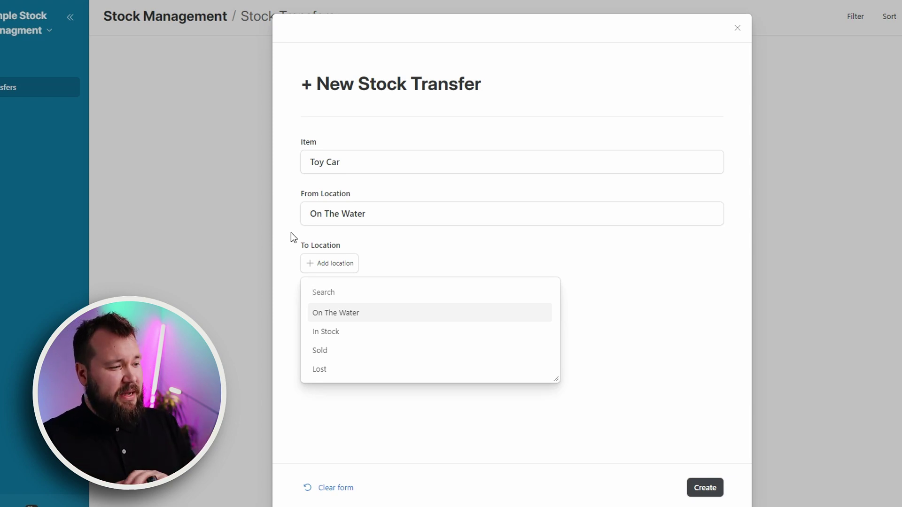
left_click(343, 336)
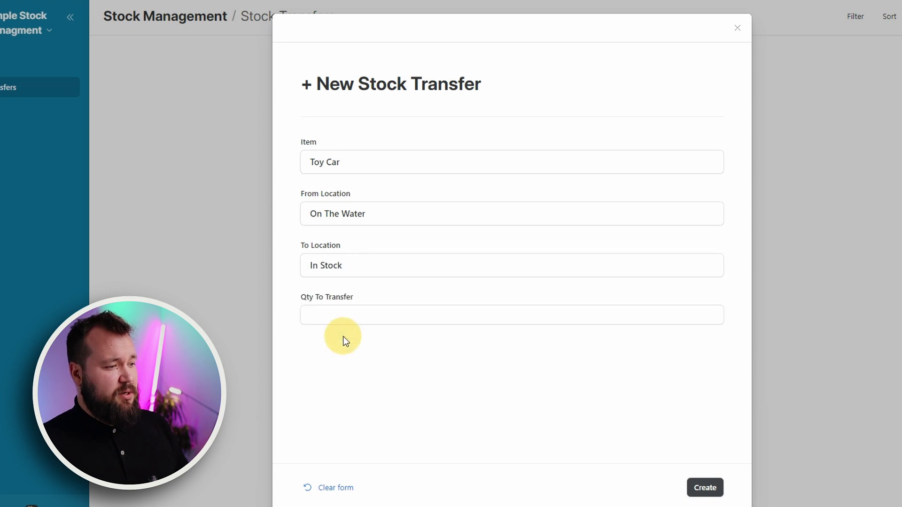
left_click(351, 315)
type("5")
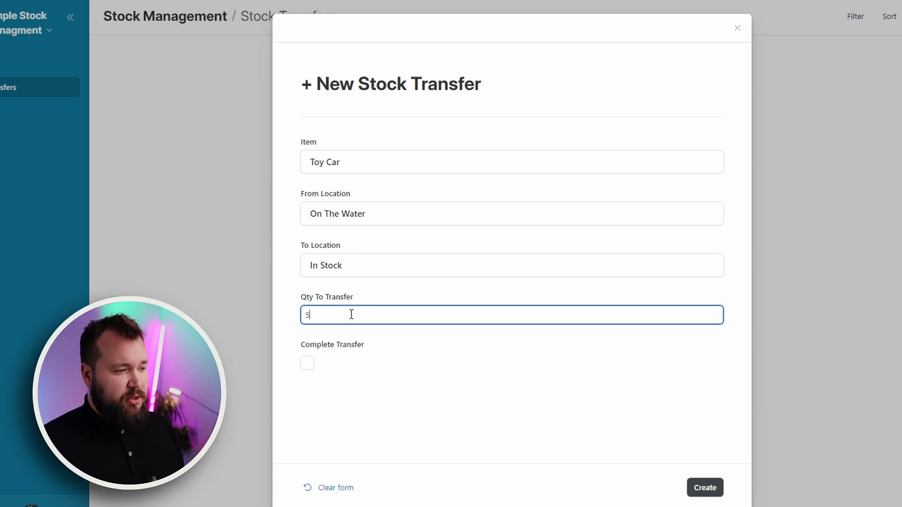
type(".0")
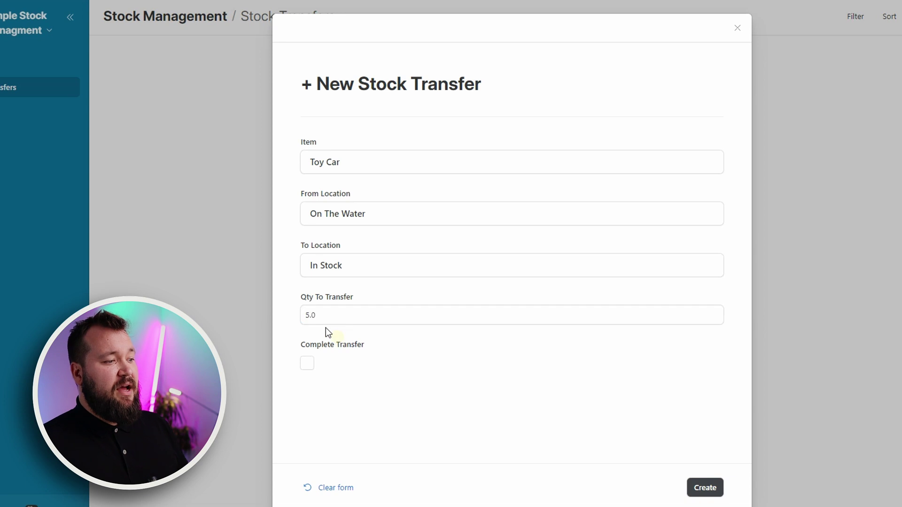
left_click(308, 368)
left_click(698, 489)
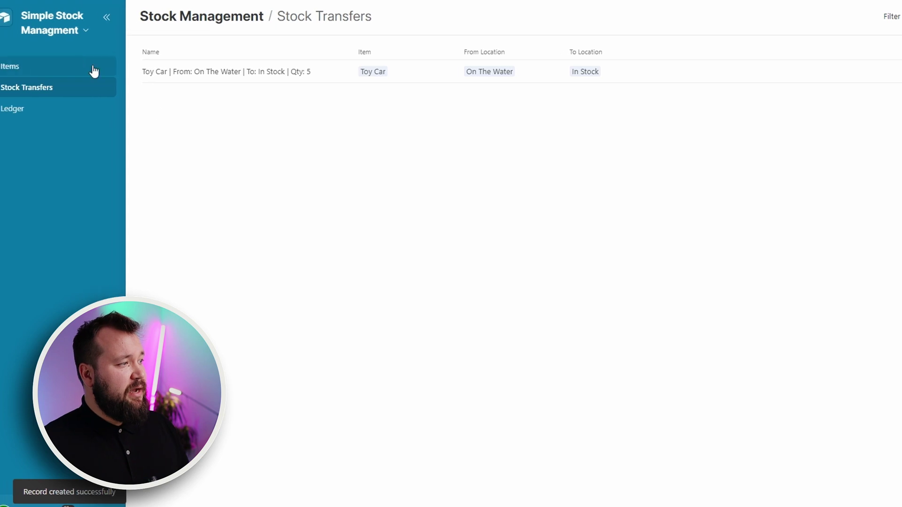
Start another stock transfer from Toy Car's detail record on the Items page, moving stock from On The Water to In Stock.
left_click(55, 68)
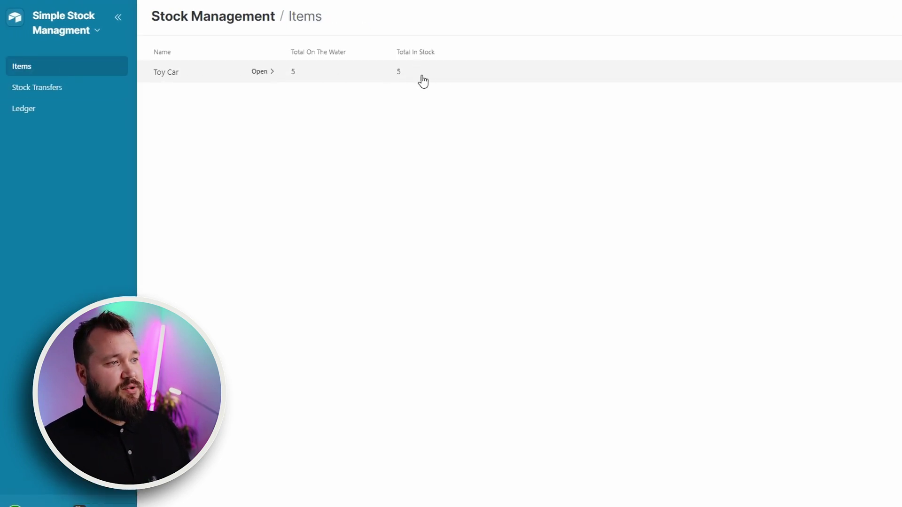
left_click(269, 79)
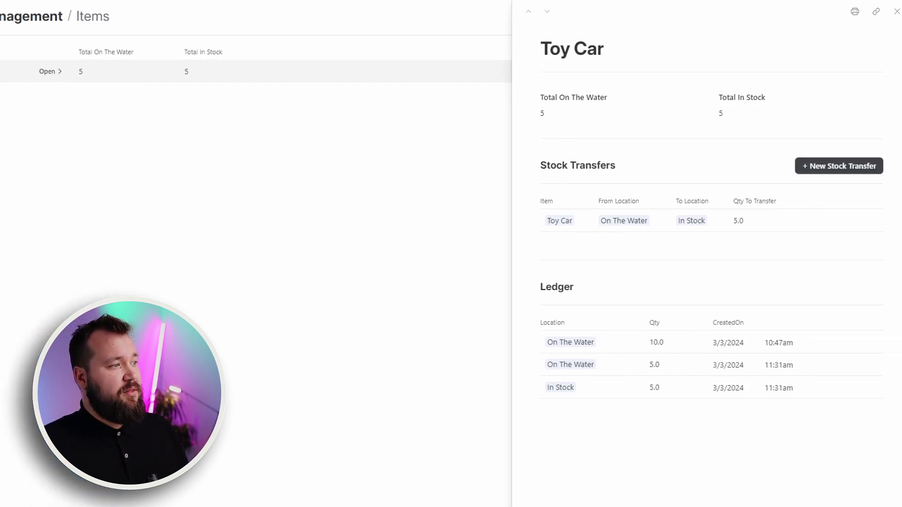
left_click(828, 167)
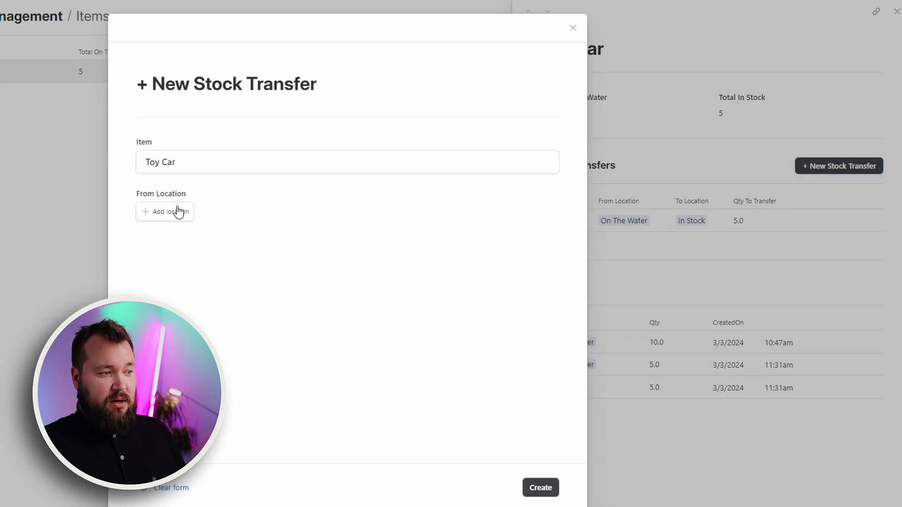
left_click(258, 213)
left_click(318, 261)
left_click(312, 261)
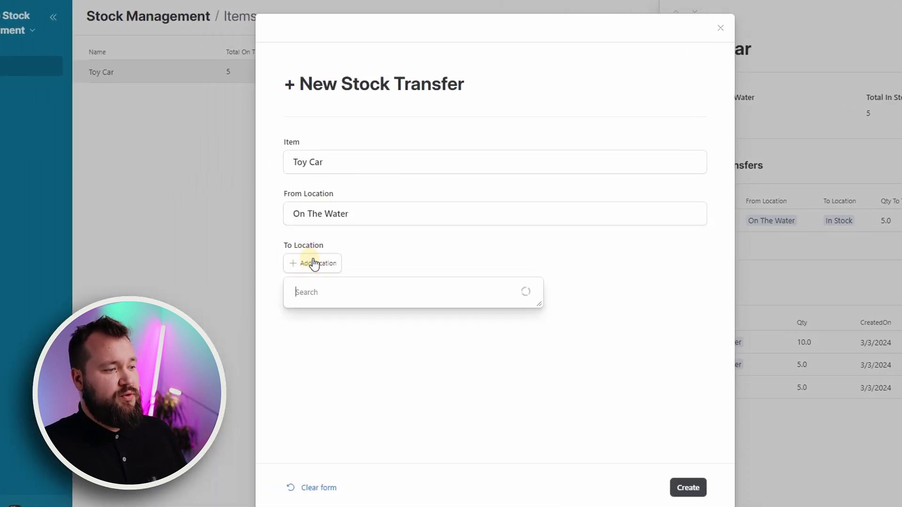
left_click(318, 330)
Set the transfer quantity to 3, mark the transfer complete and create it, and check Toy Car's in-stock total.
left_click(329, 312)
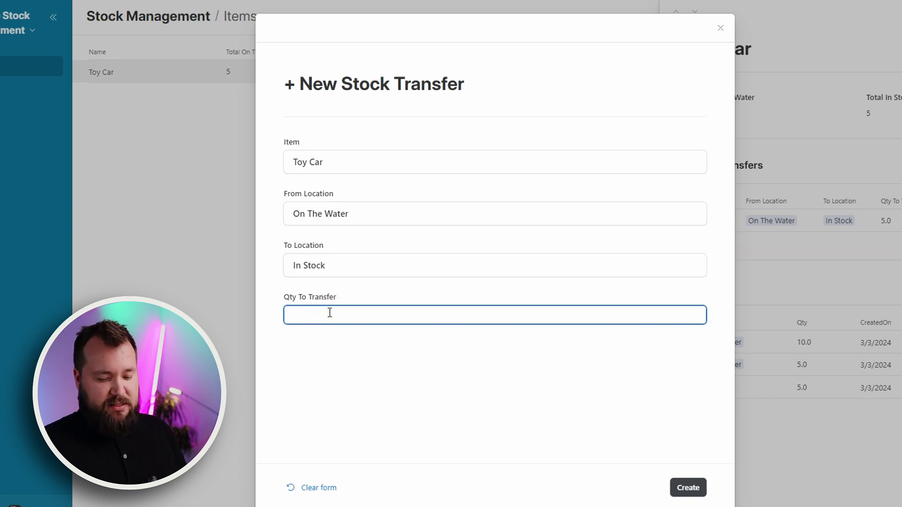
type("2")
key("BackSpace")
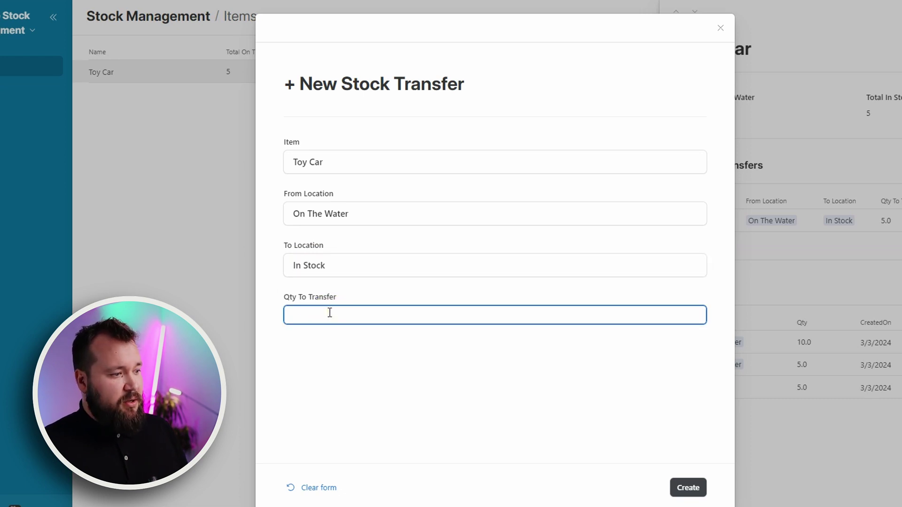
type("3")
left_click(291, 363)
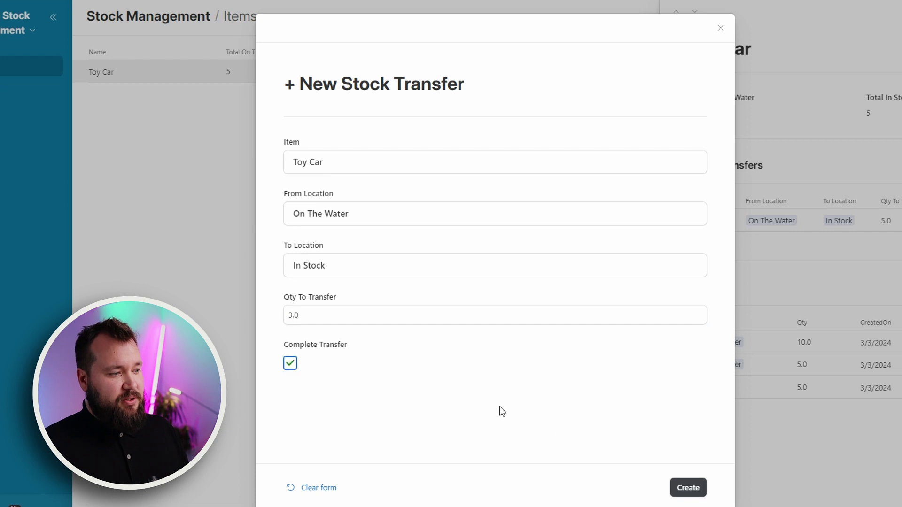
left_click(688, 487)
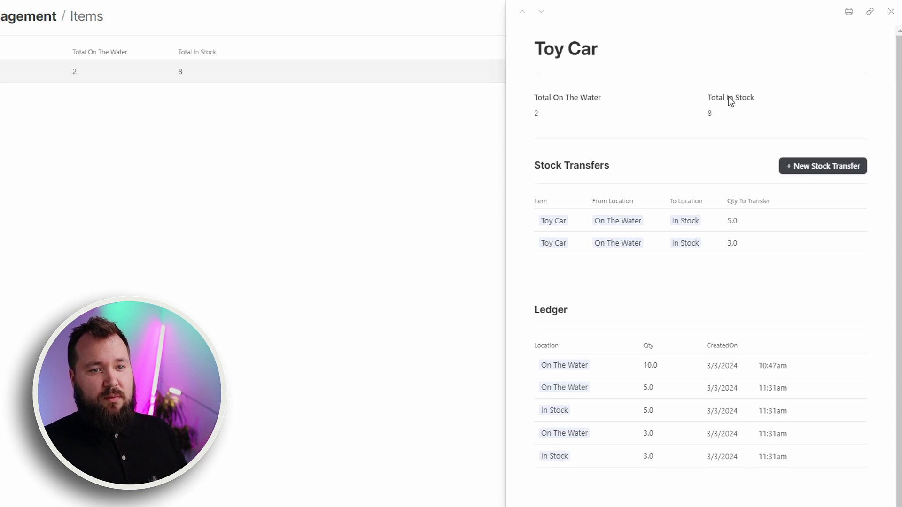
left_click(729, 113)
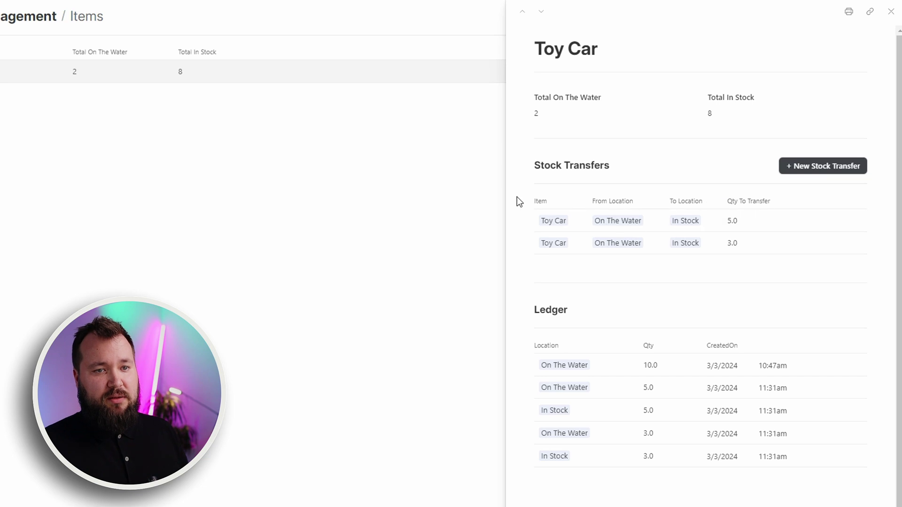